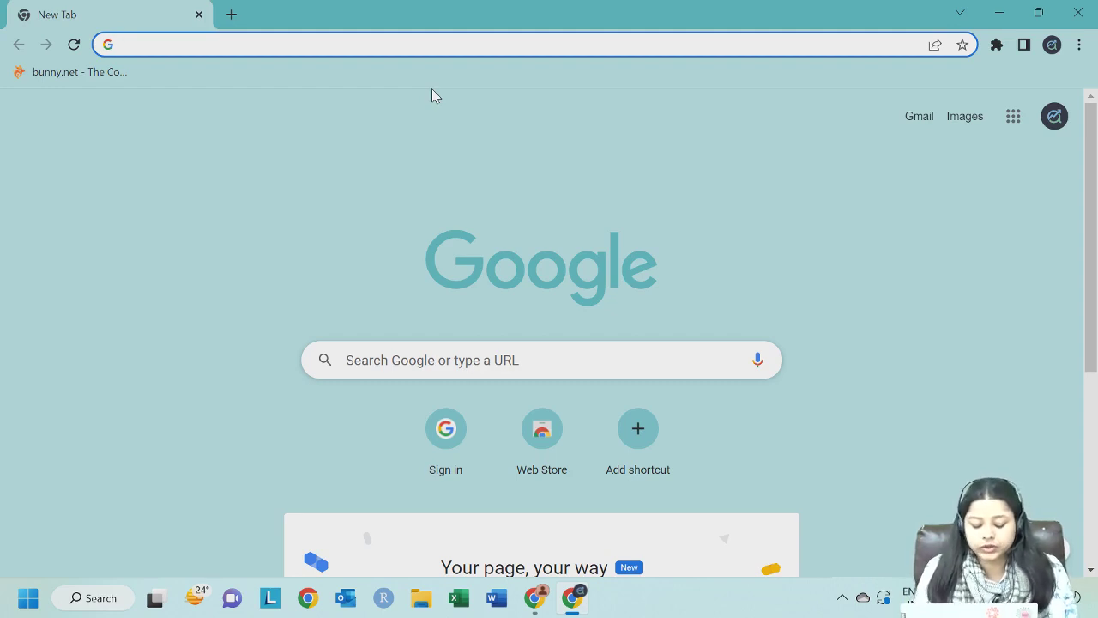
# - Search Google for 'download power bi desktop'
pyautogui.write('downloa')
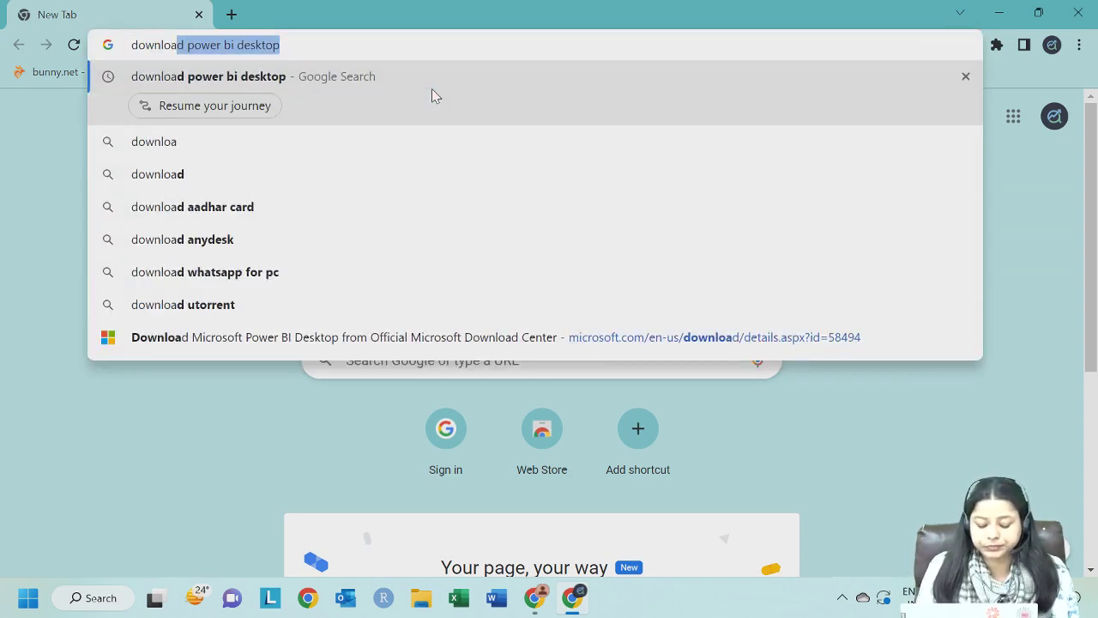
pyautogui.write('d power bi')
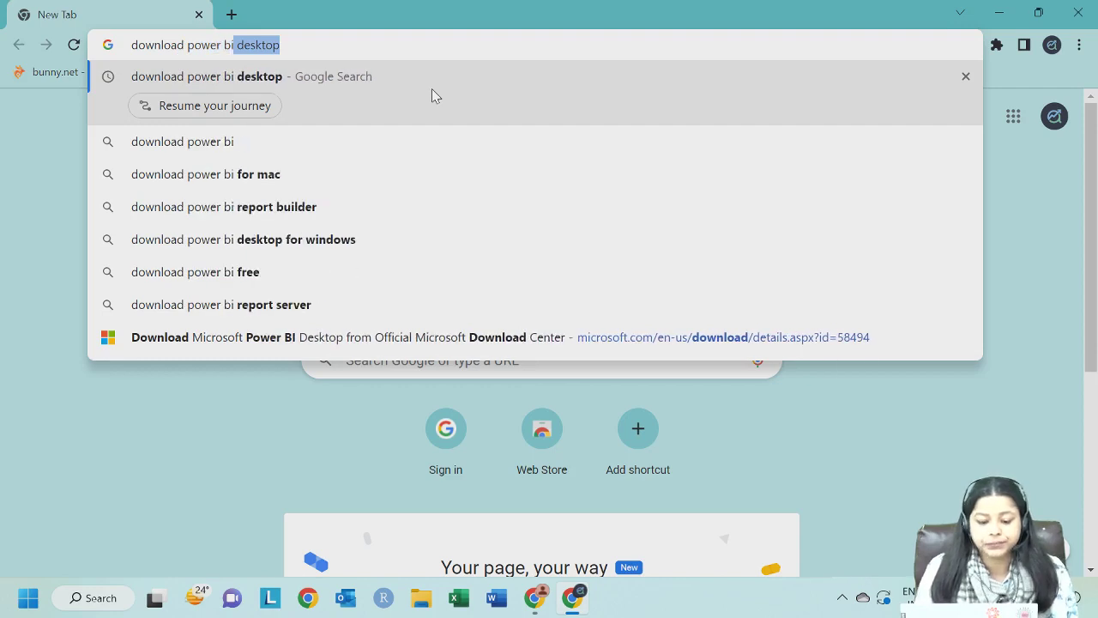
pyautogui.press('Return')
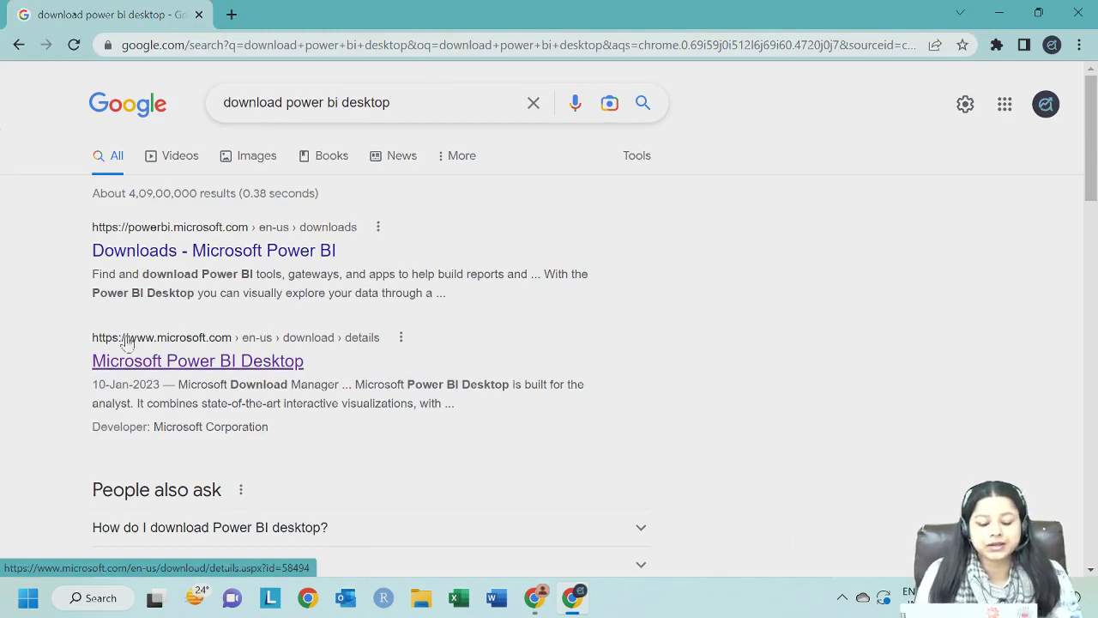
# - Go from the search result to the Power BI Desktop Download Center page and its setup-file list
pyautogui.click(155, 350)
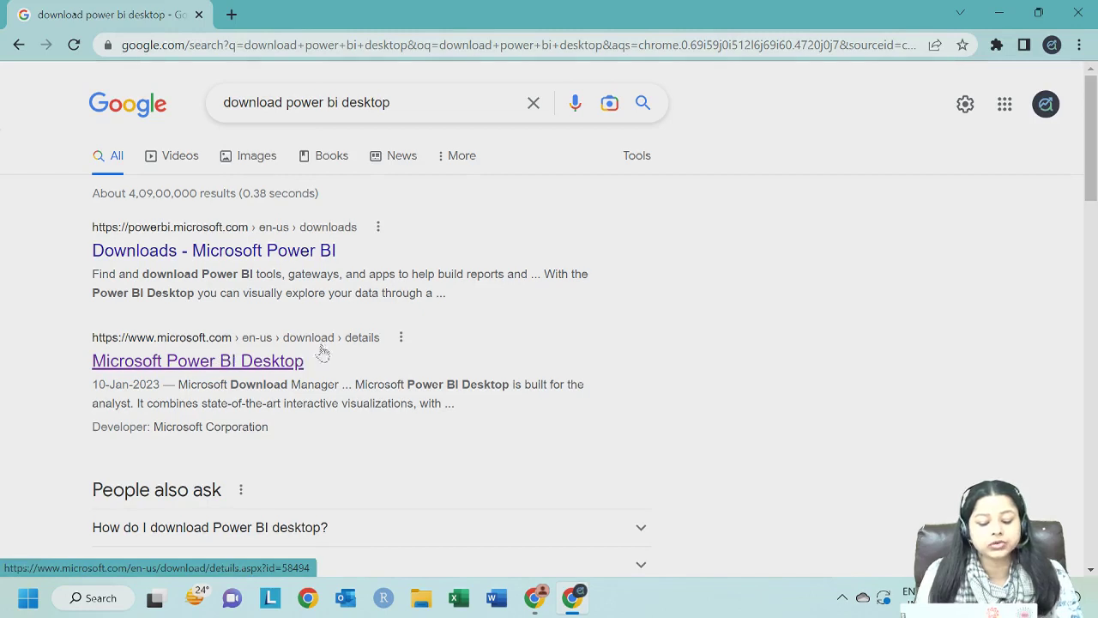
pyautogui.click(269, 367)
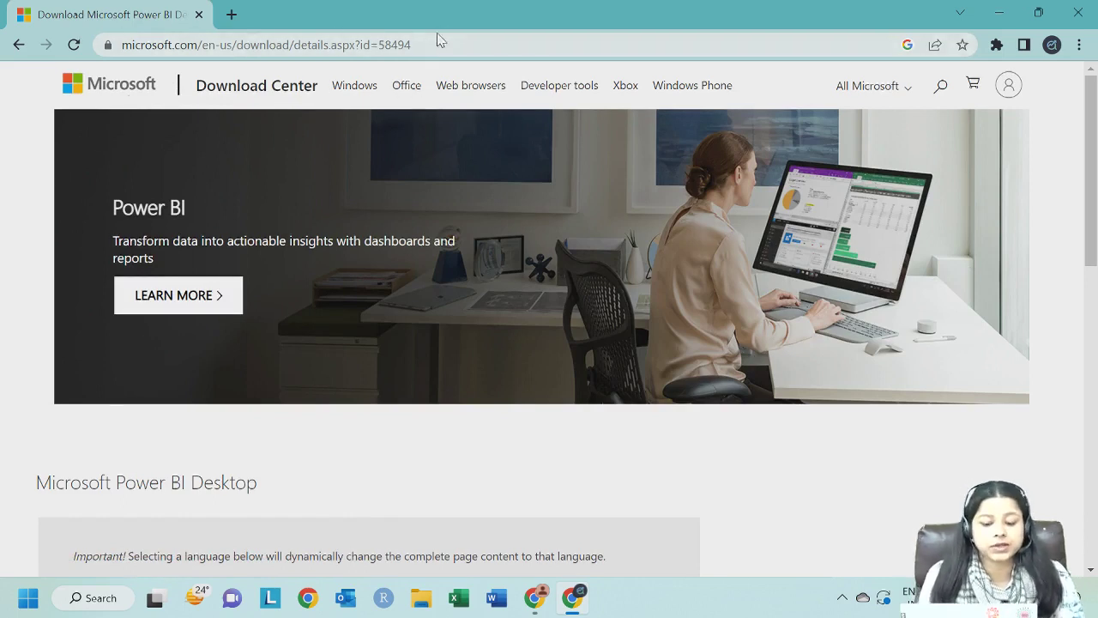
pyautogui.scroll(-2, 382, 197)
pyautogui.scroll(-3, 380, 196)
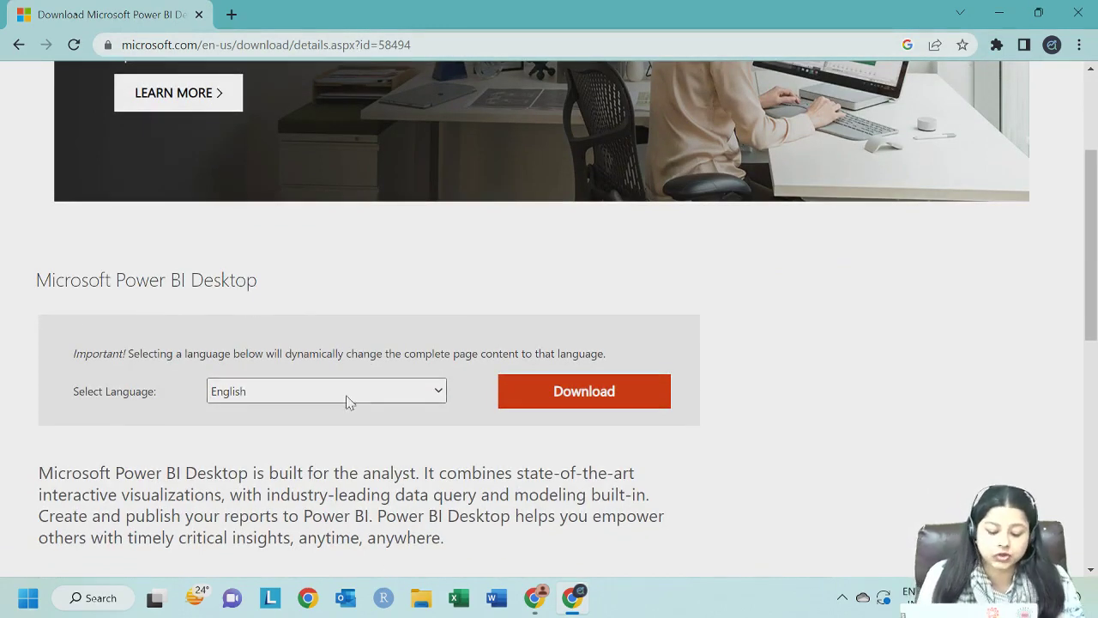
pyautogui.scroll(-1, 346, 398)
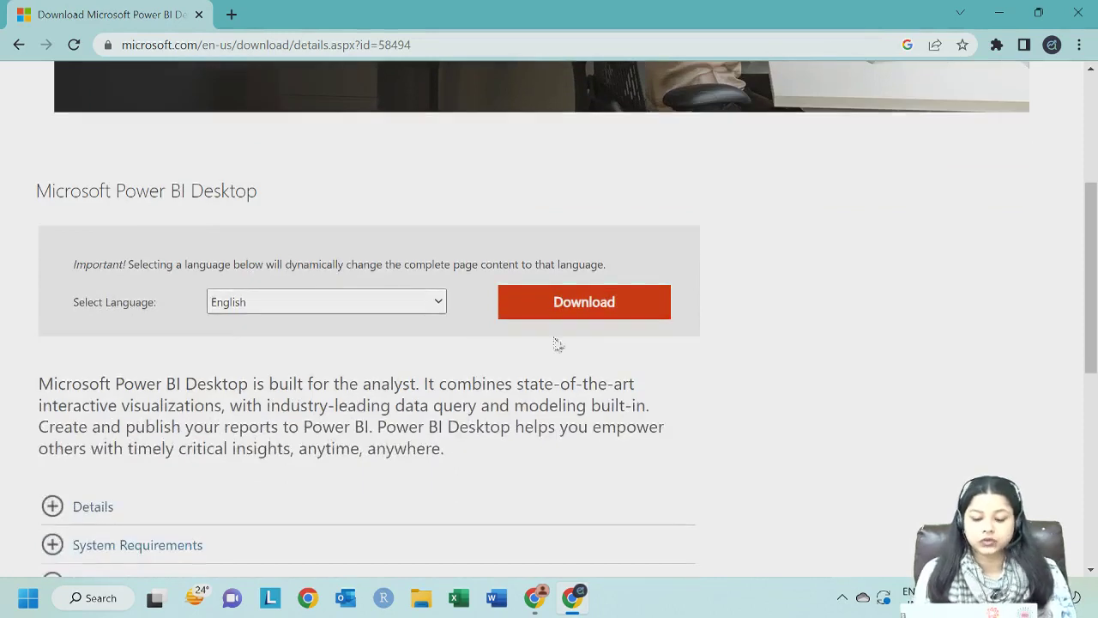
pyautogui.click(579, 316)
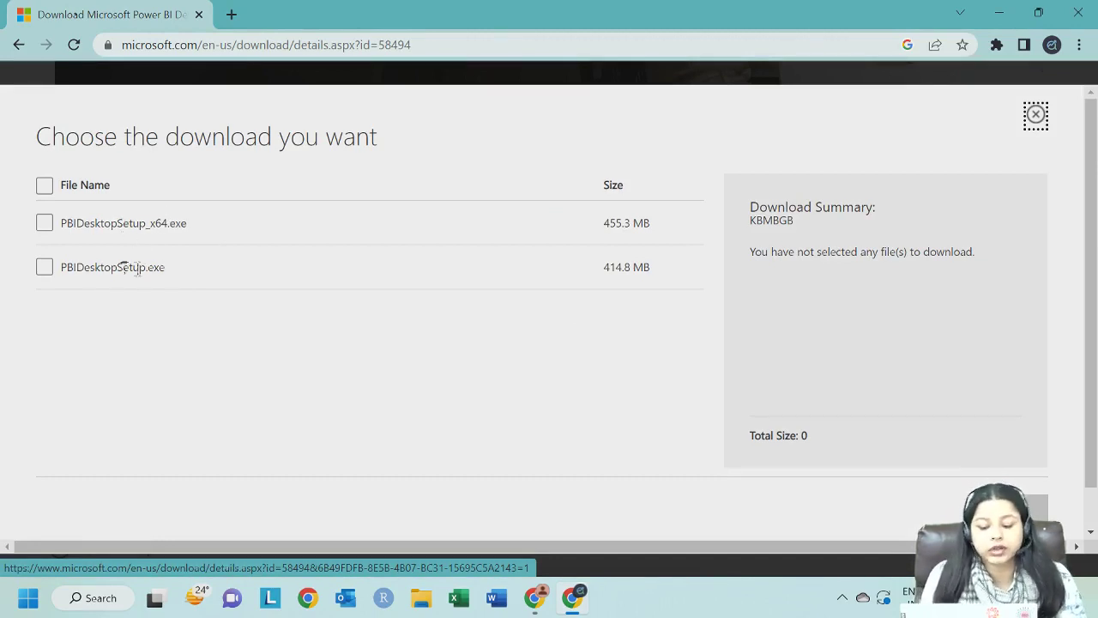
# - Select PBIDesktopSetup_x64.exe (455 MB) and save it to the Downloads folder
pyautogui.click(45, 223)
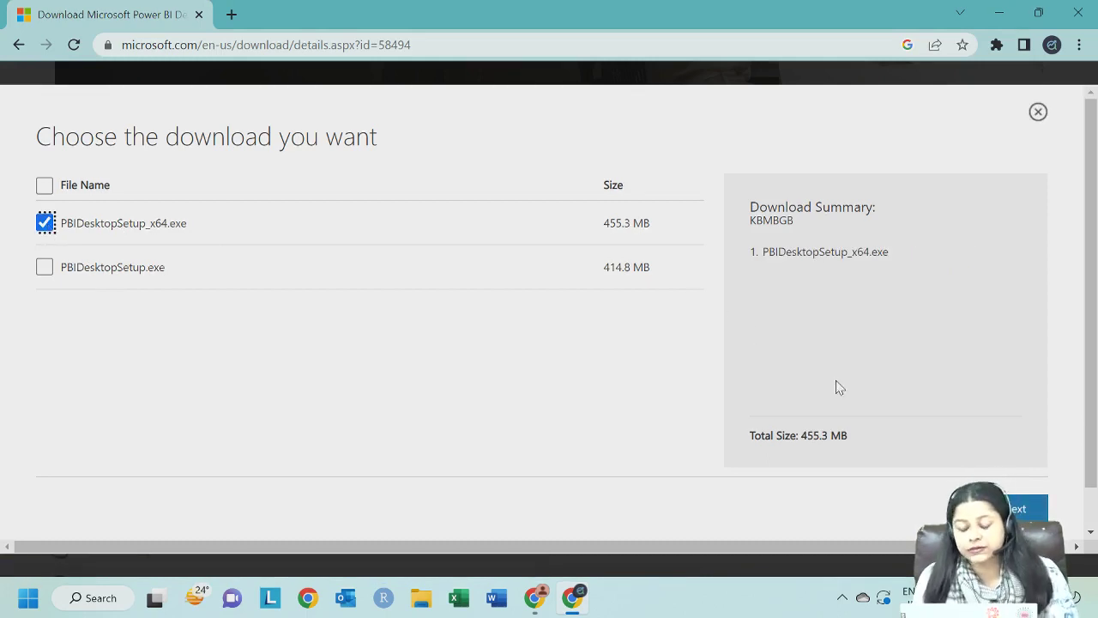
pyautogui.click(1015, 507)
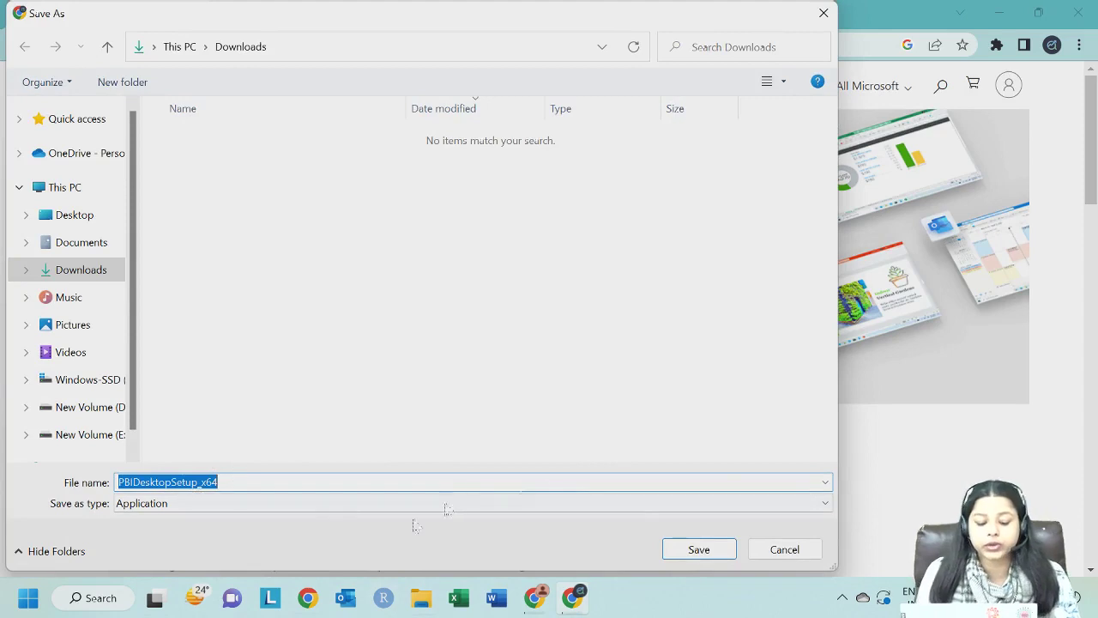
pyautogui.click(698, 550)
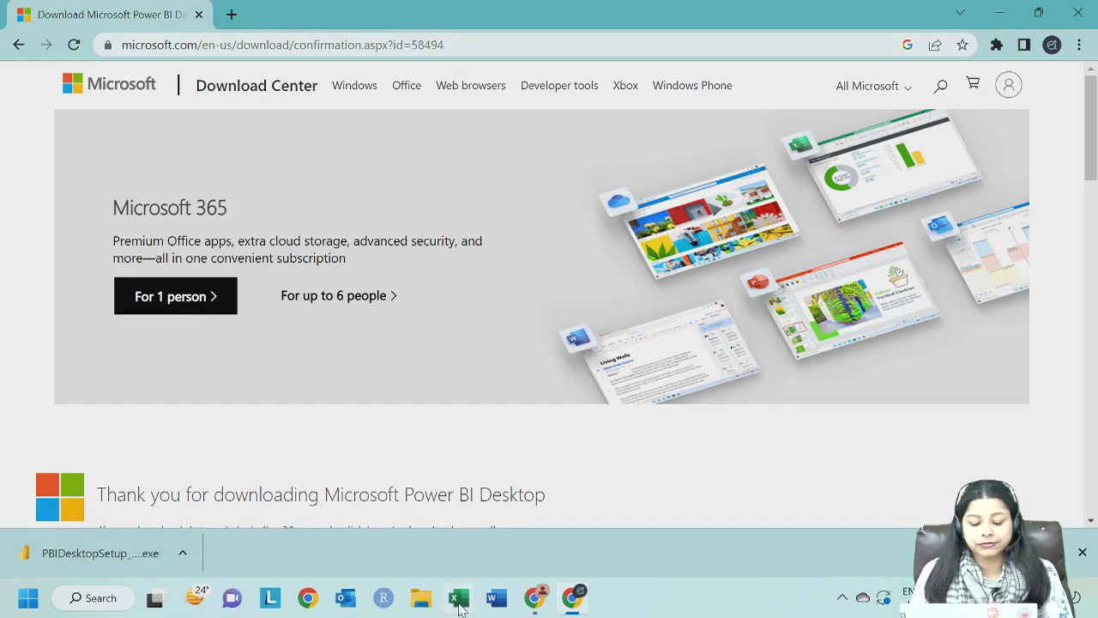
# - Show the PBIDesktopSetup_x64 installer in File Explorer's Downloads folder
pyautogui.click(185, 554)
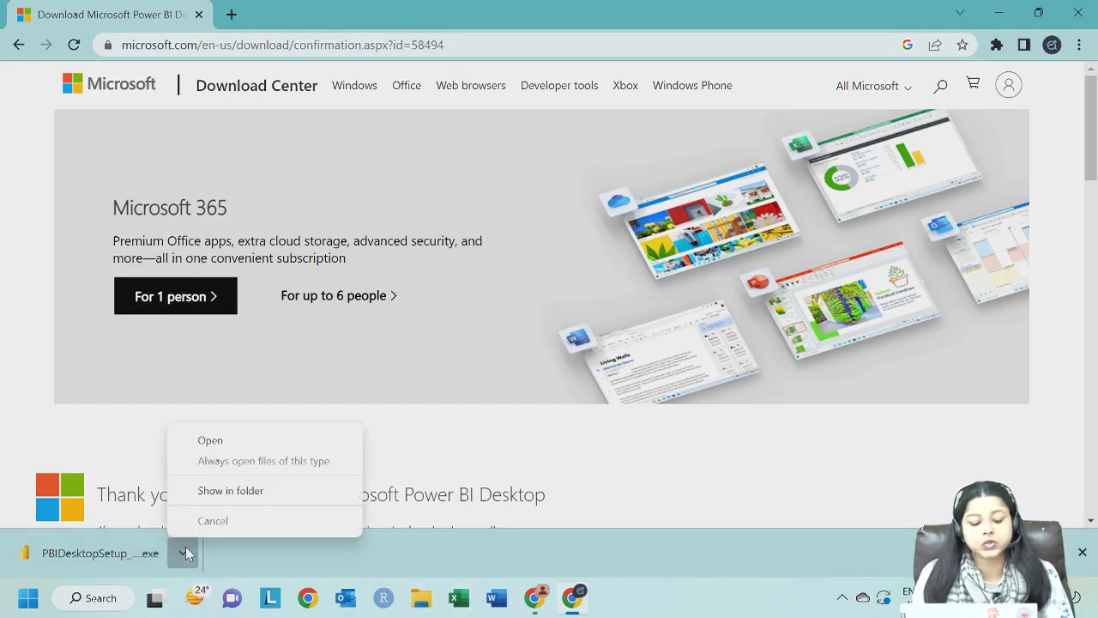
pyautogui.click(207, 442)
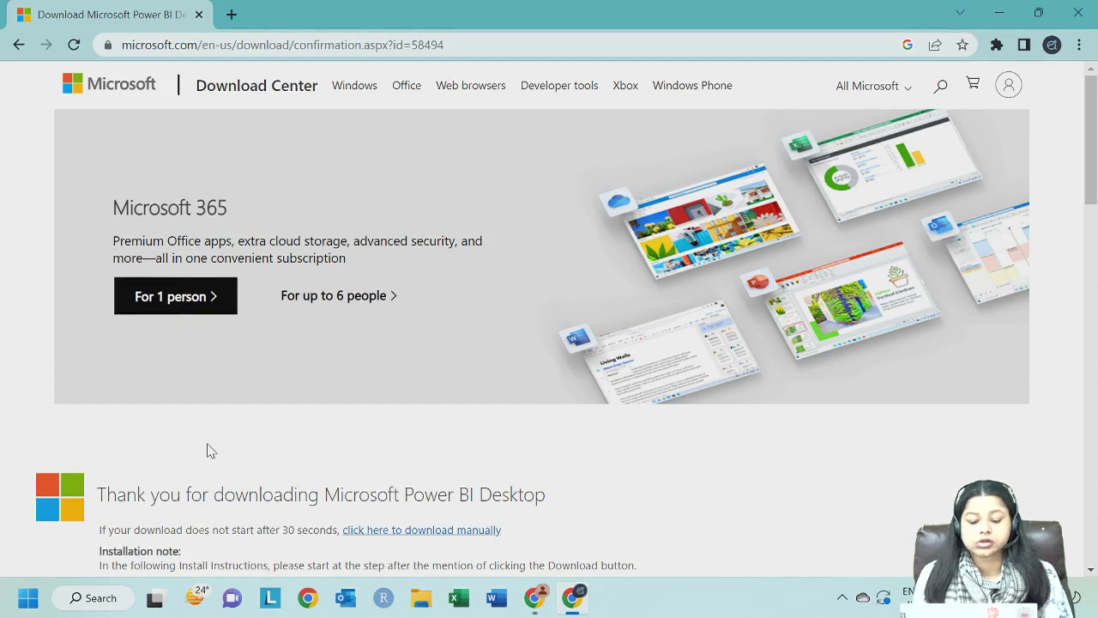
pyautogui.click(431, 603)
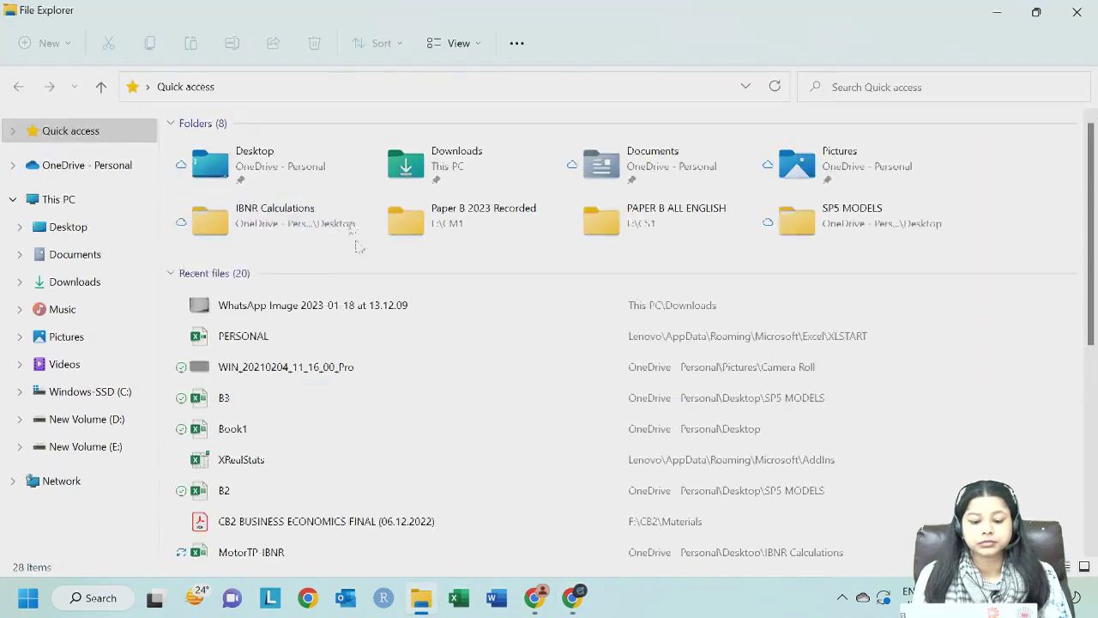
pyautogui.click(90, 276)
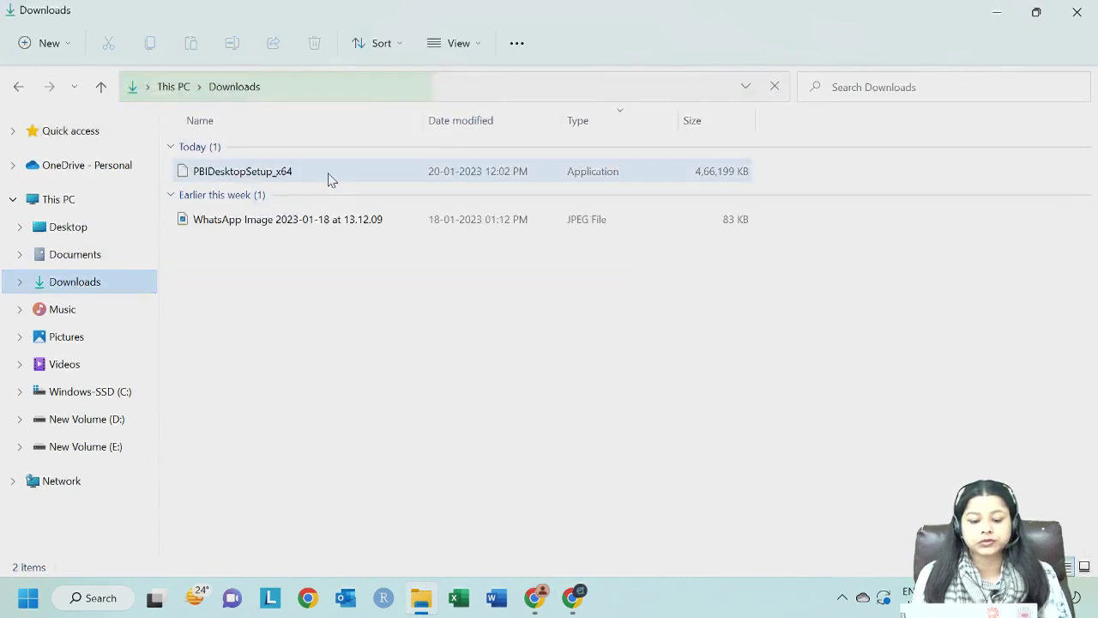
# - Launch PBIDesktopSetup_x64, cancel the interrupted wizard, and restart setup with English
pyautogui.doubleClick(330, 176)
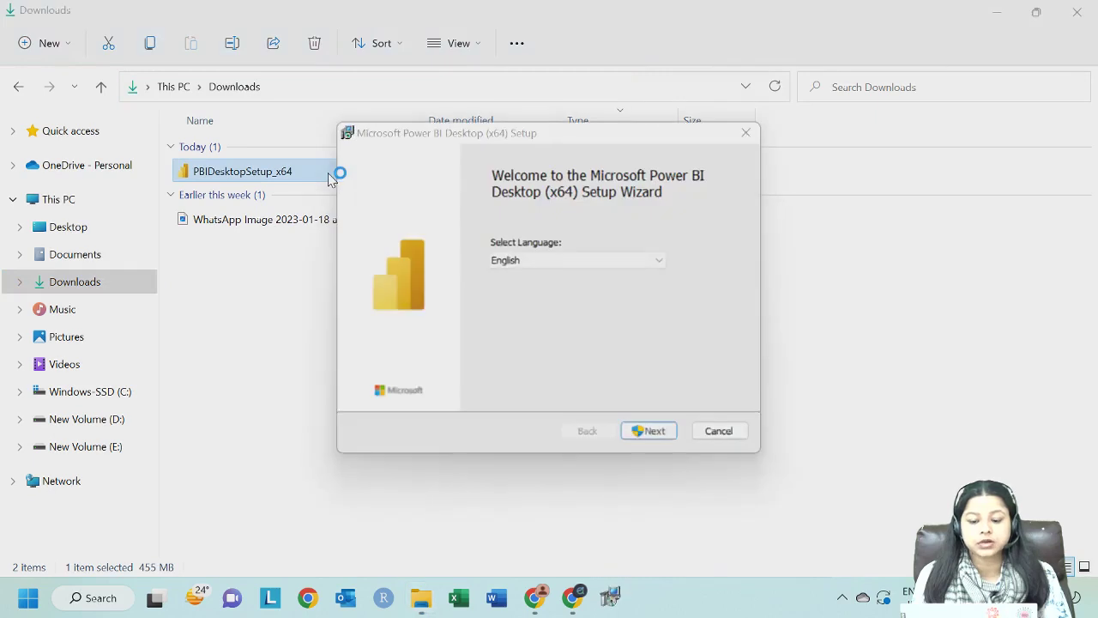
pyautogui.click(745, 133)
pyautogui.click(515, 325)
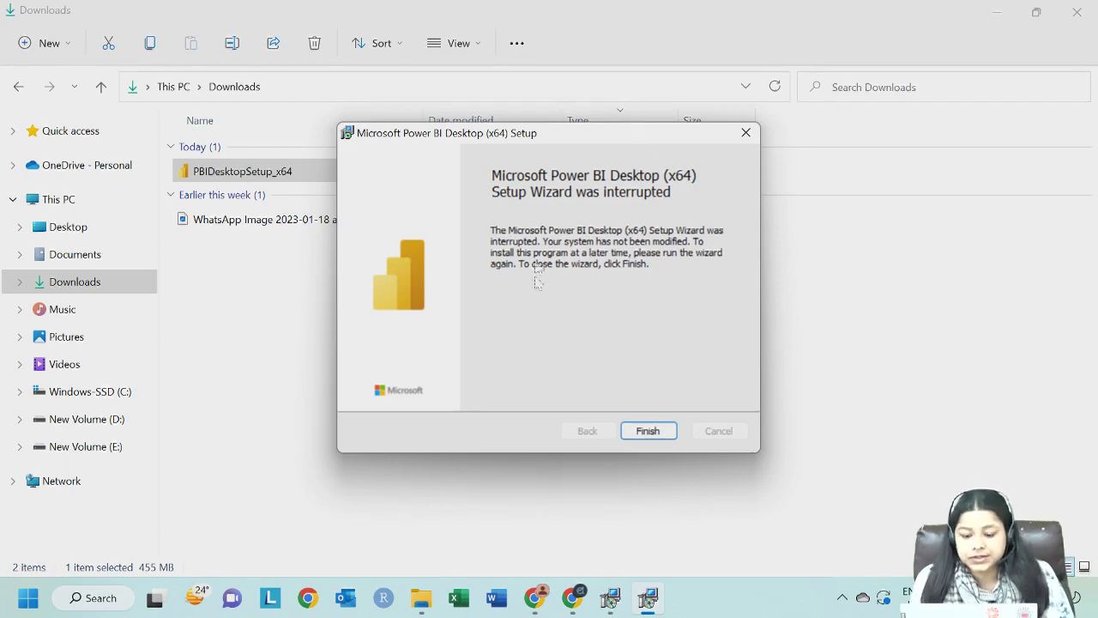
pyautogui.click(654, 433)
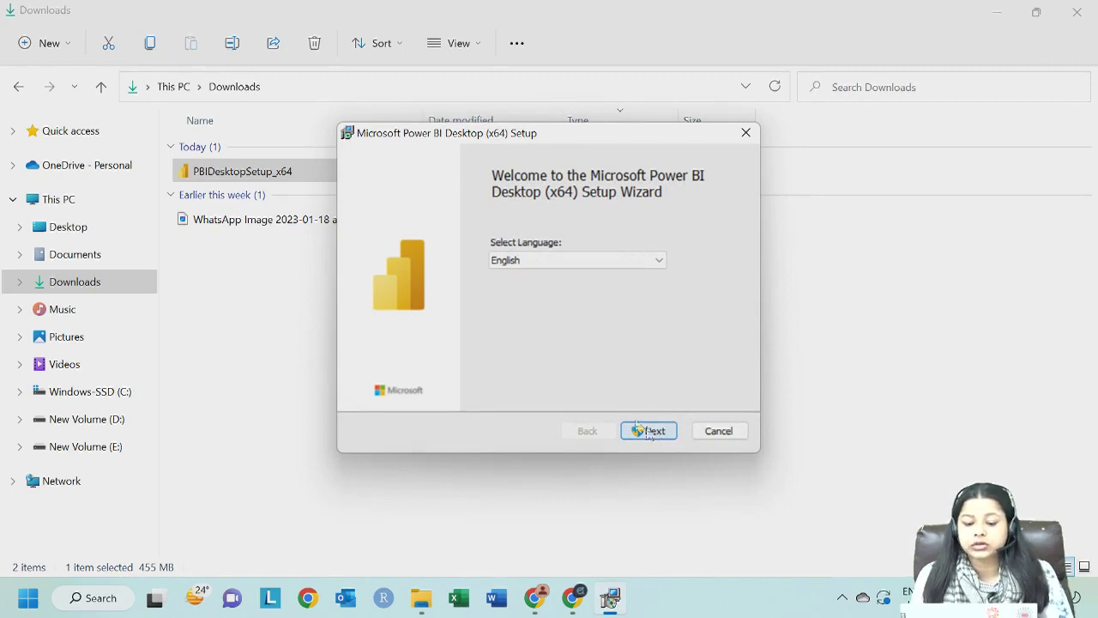
pyautogui.click(654, 434)
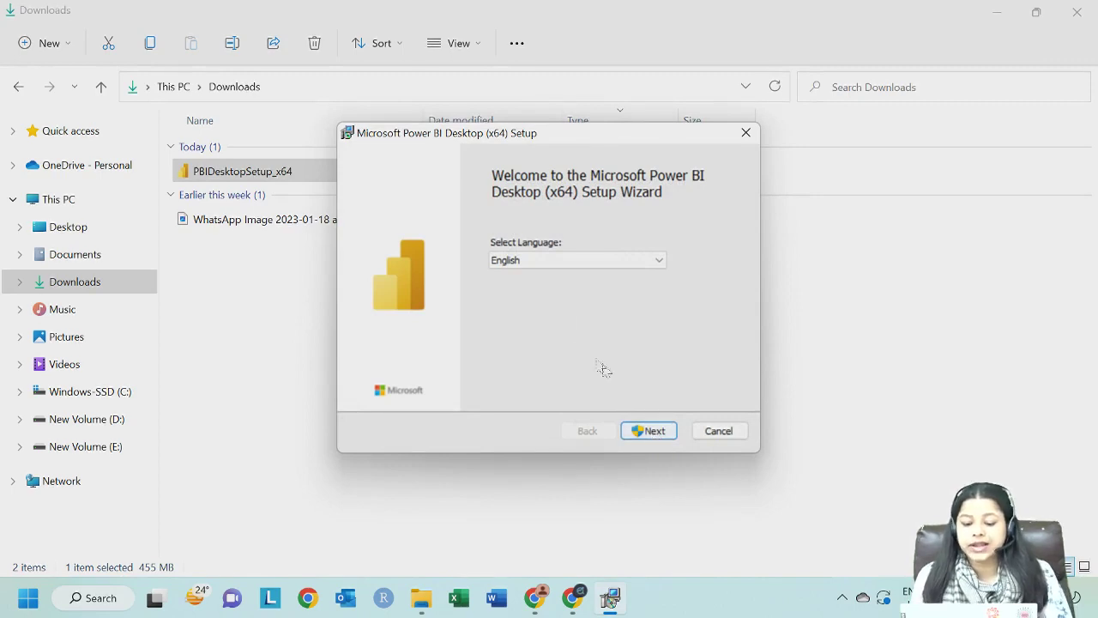
pyautogui.click(648, 435)
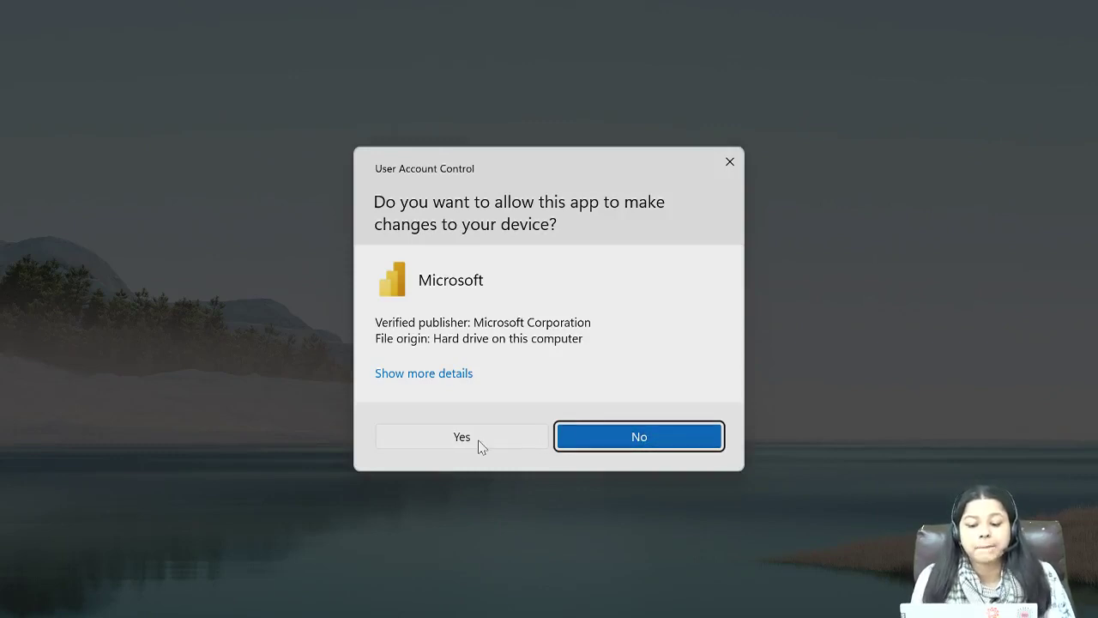
# - Allow the installer to make changes and accept the Power BI licence terms
pyautogui.click(480, 446)
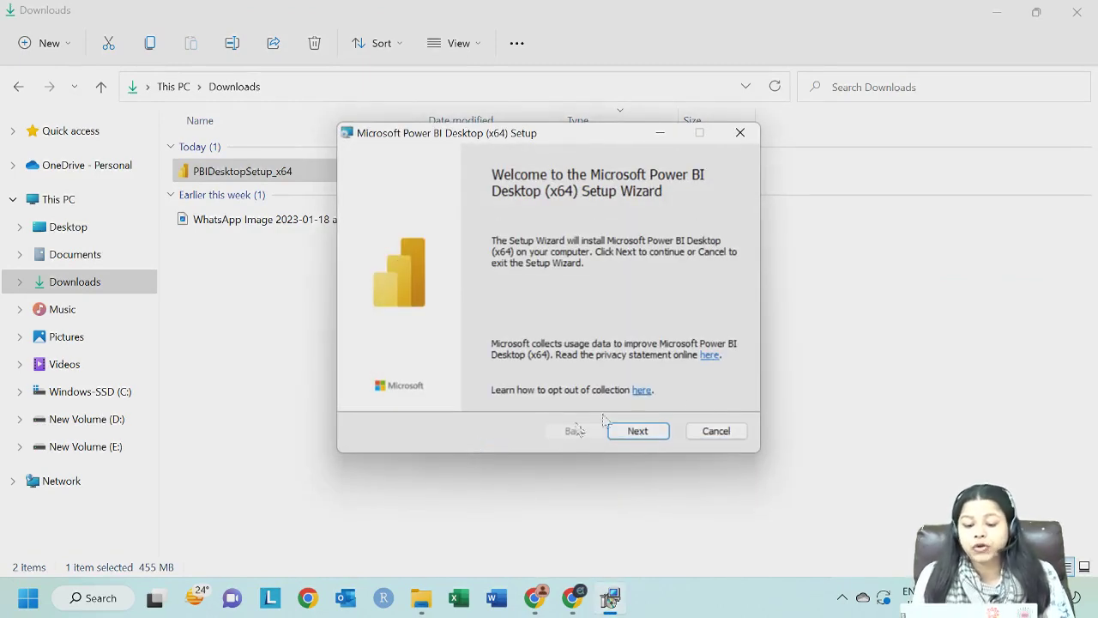
pyautogui.click(657, 432)
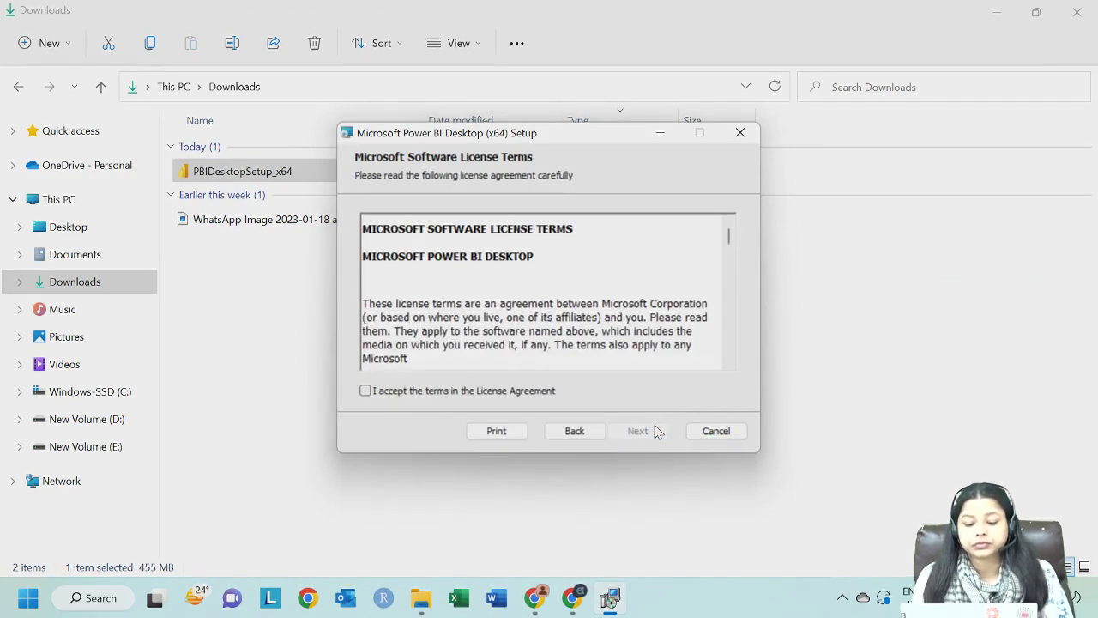
pyautogui.click(384, 397)
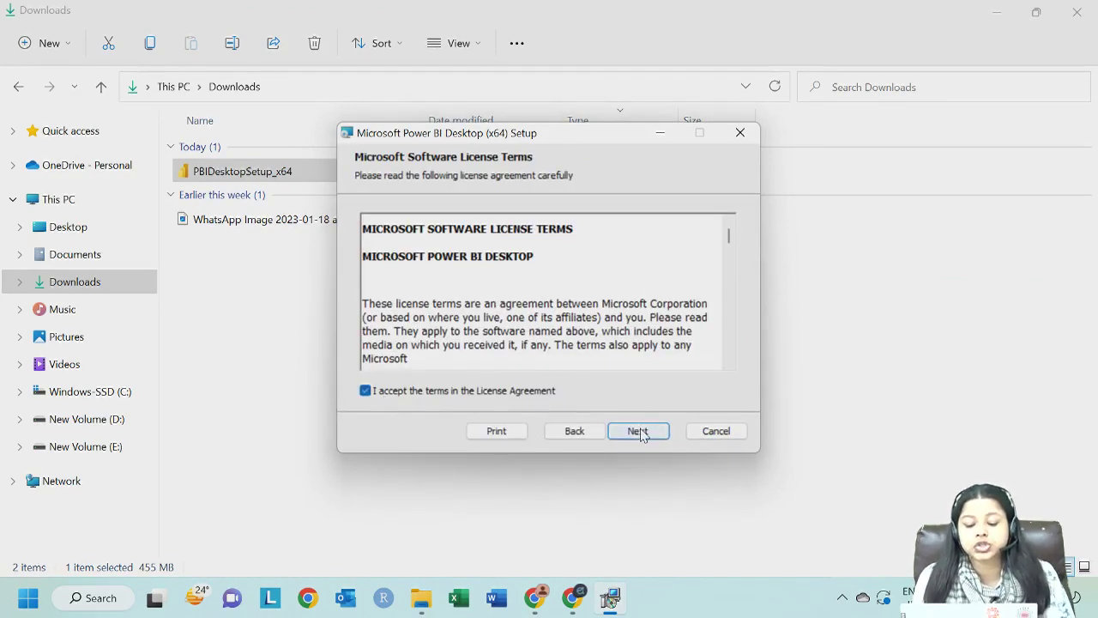
pyautogui.click(640, 432)
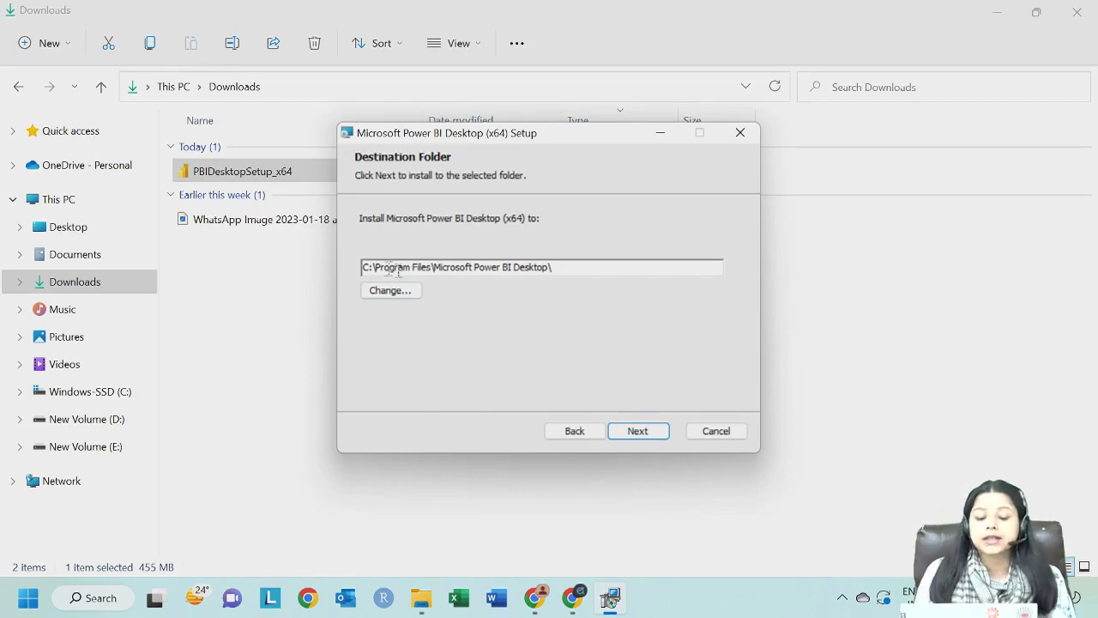
# - Install Power BI Desktop to the default C:\Program Files\Microsoft Power BI Desktop\ folder
pyautogui.click(638, 436)
pyautogui.click(639, 433)
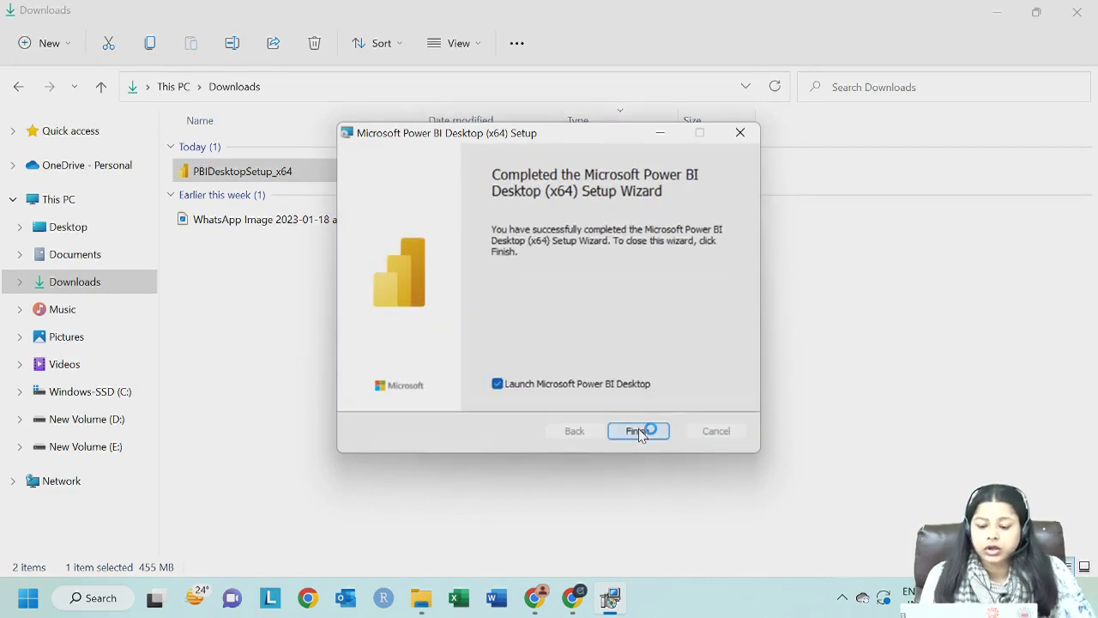
# - Finish the setup wizard with launching Power BI Desktop ticked
pyautogui.click(649, 433)
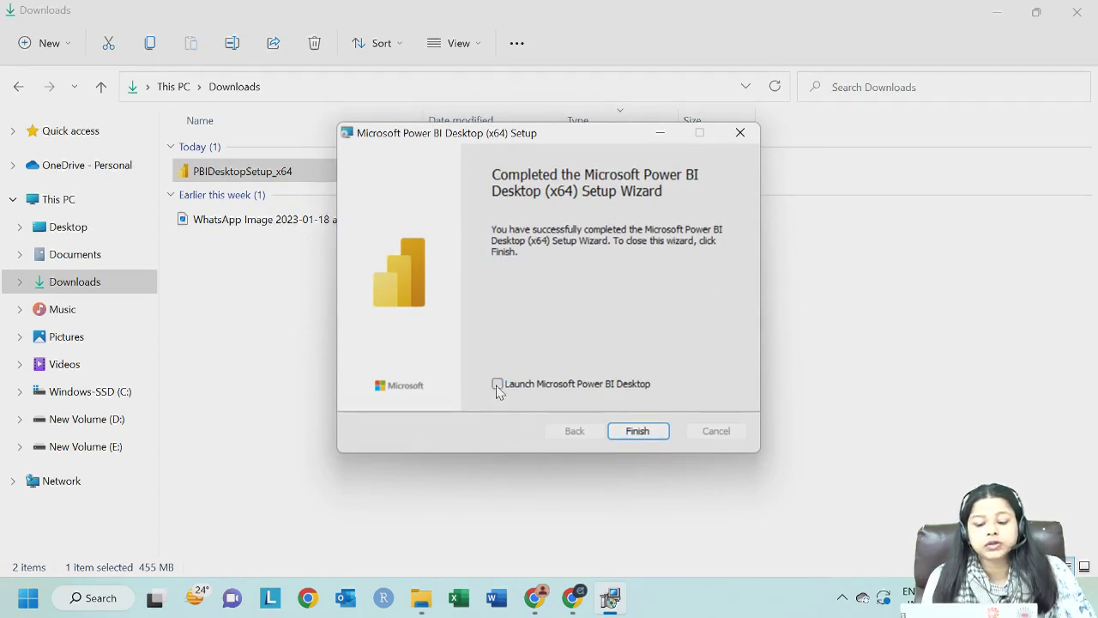
pyautogui.click(657, 432)
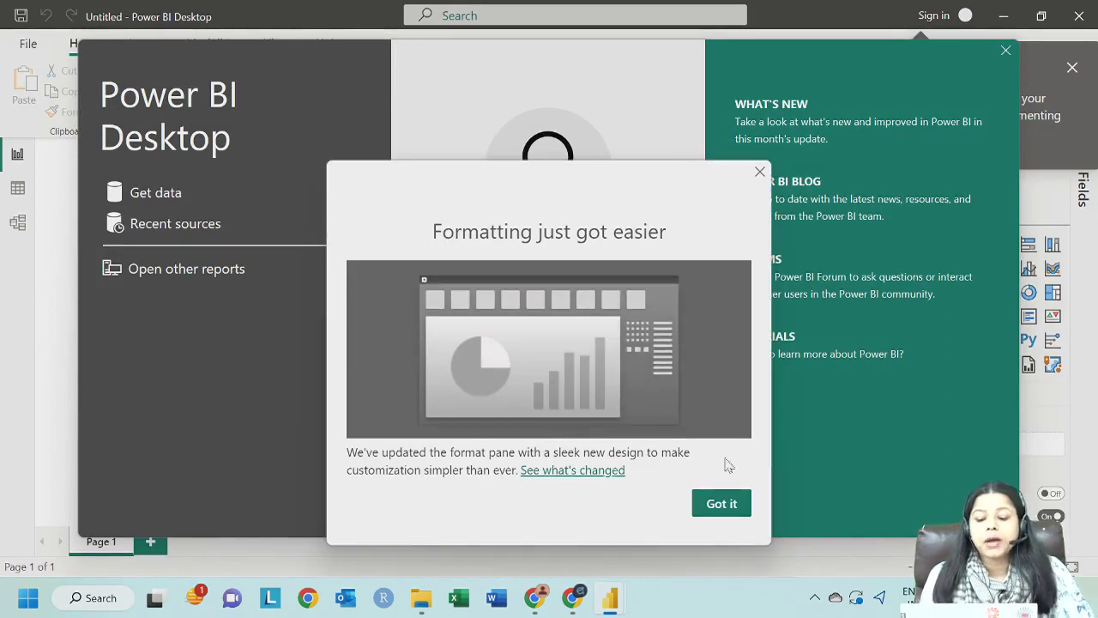
# - Dismiss the formatting announcement, the welcome screen and the Collaborate and share notice
pyautogui.click(720, 504)
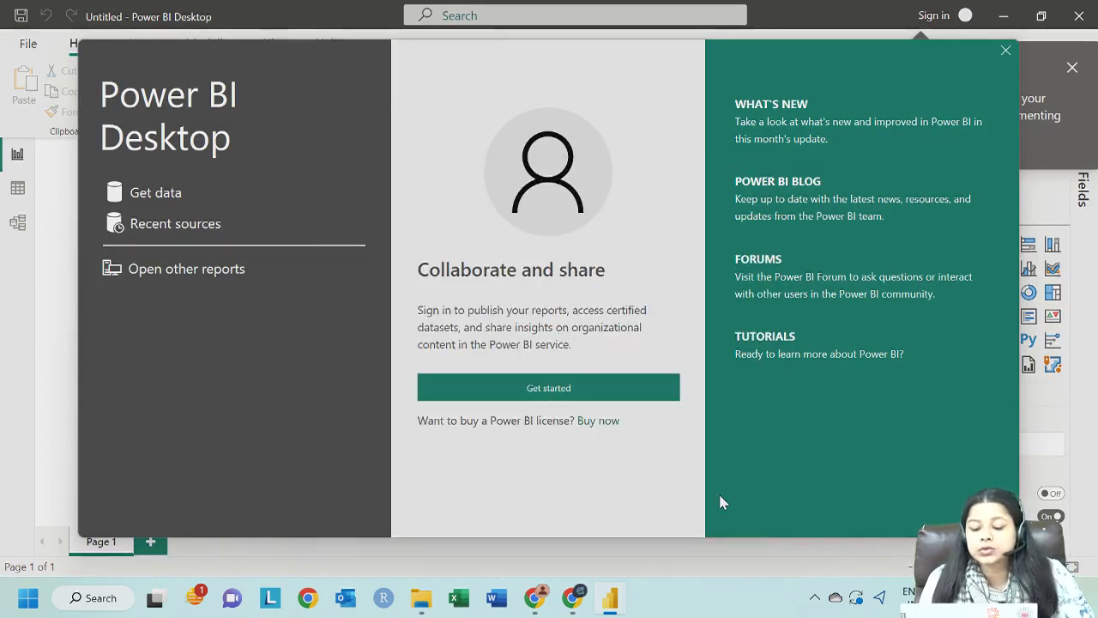
pyautogui.click(1005, 53)
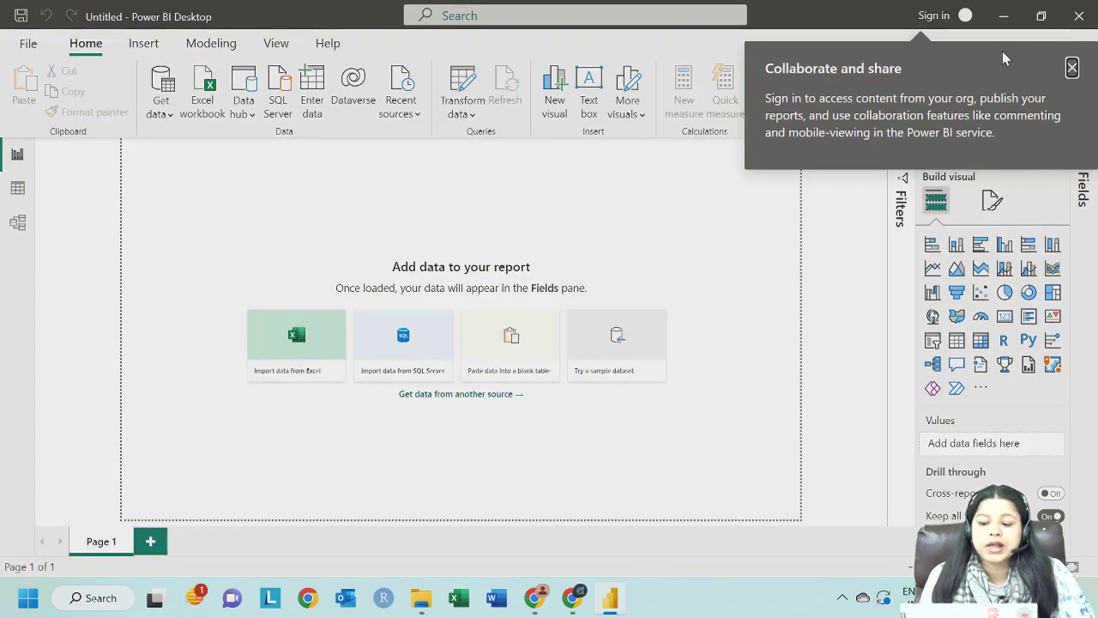
pyautogui.click(1072, 67)
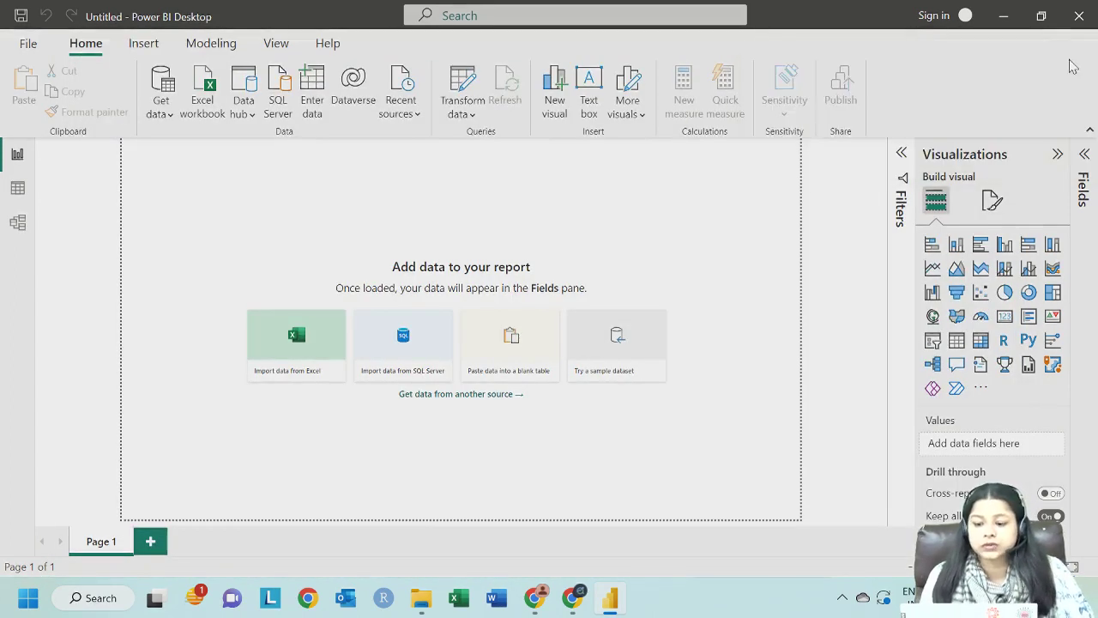
pyautogui.click(164, 94)
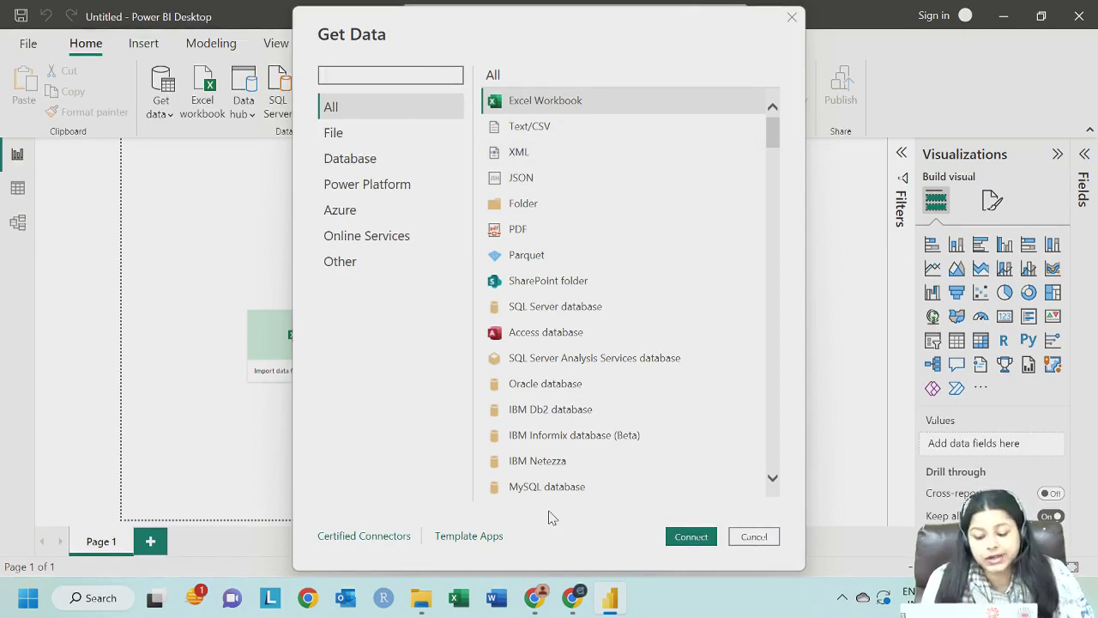
pyautogui.scroll(-5, 575, 388)
pyautogui.scroll(-5, 575, 388)
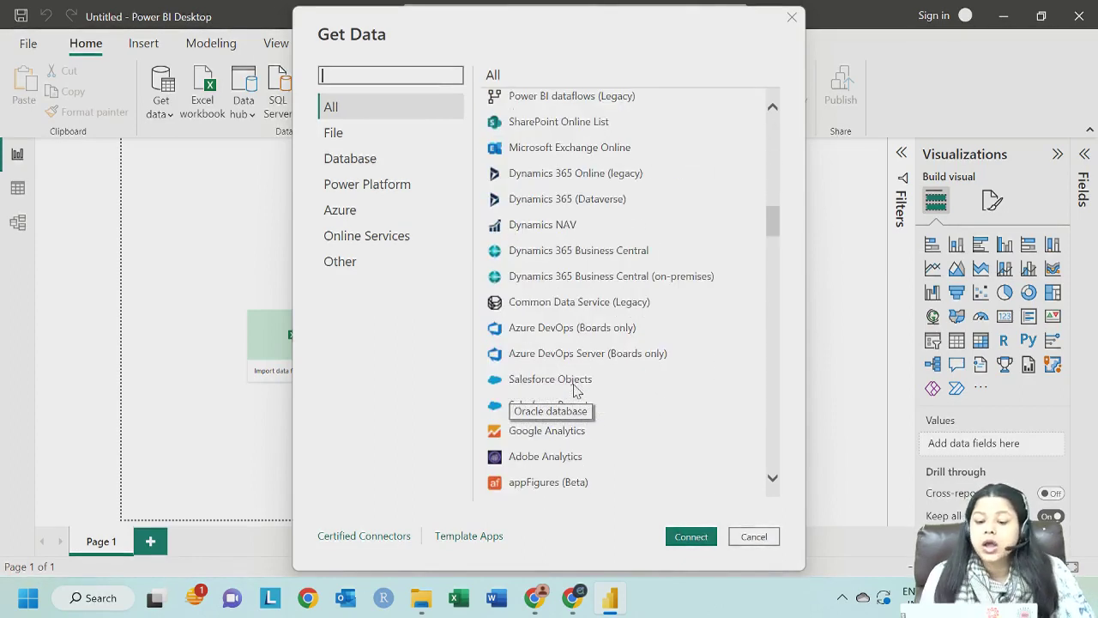
pyautogui.scroll(-5, 575, 388)
pyautogui.scroll(-10, 575, 388)
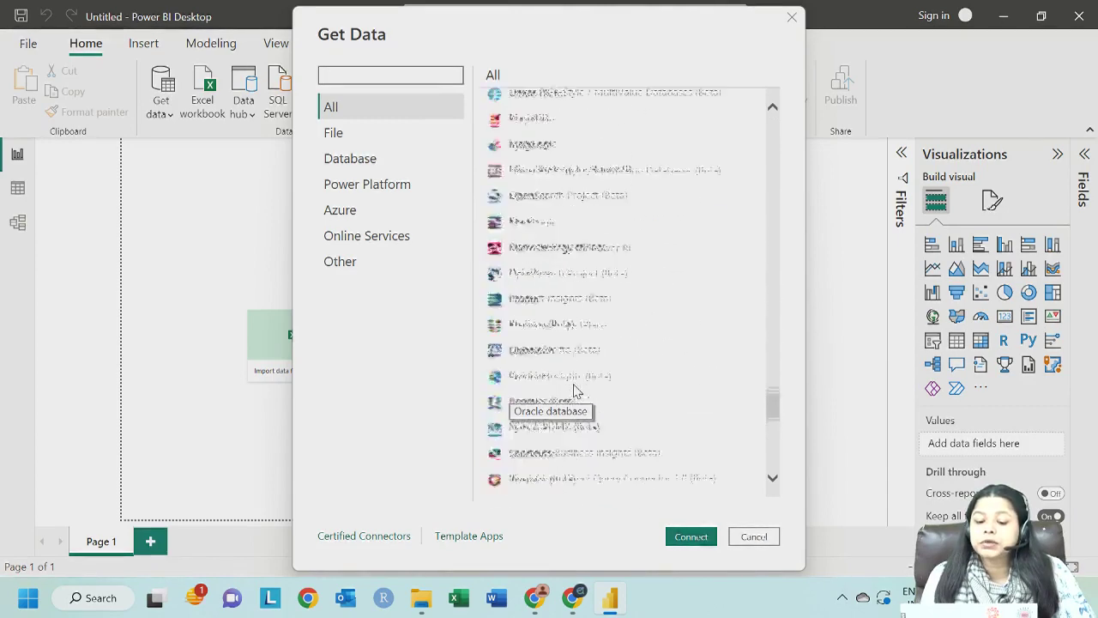
pyautogui.scroll(15, 575, 390)
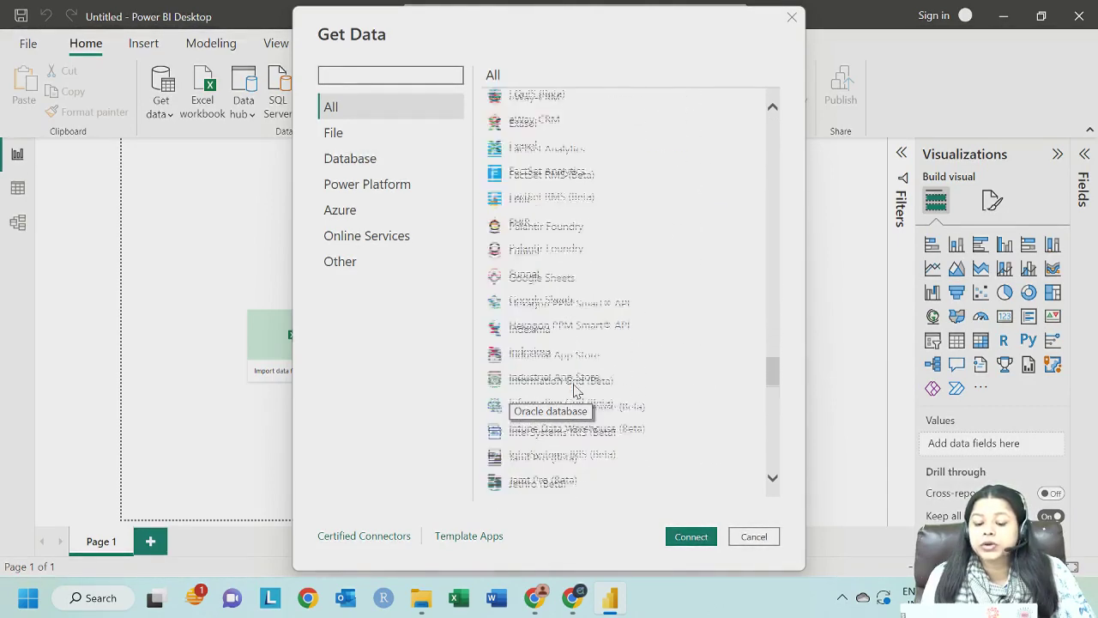
pyautogui.scroll(3, 575, 390)
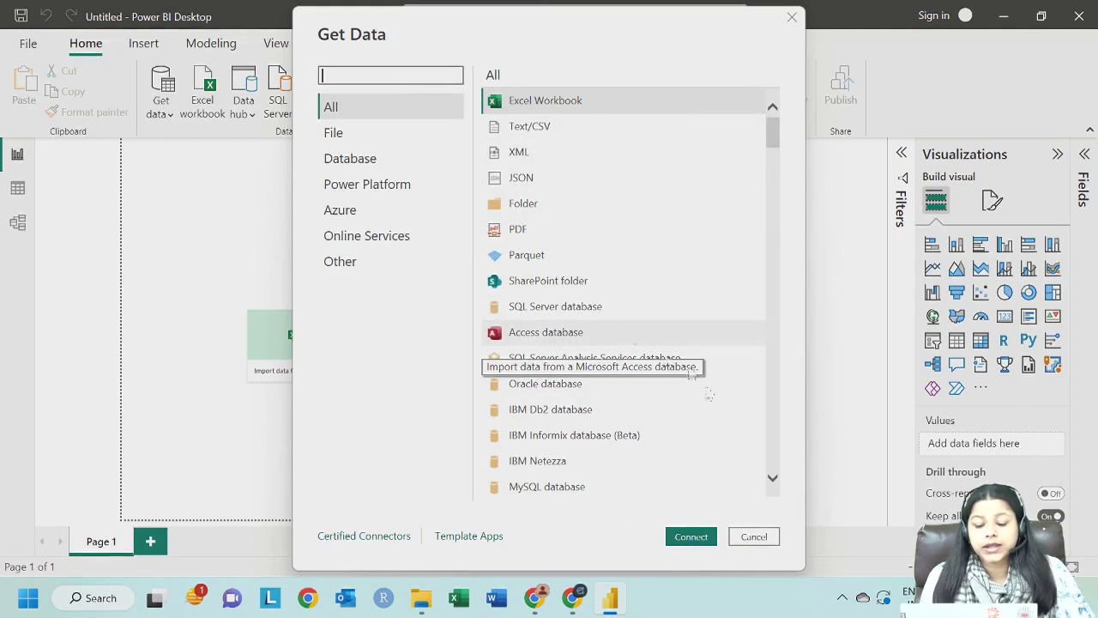
pyautogui.click(753, 537)
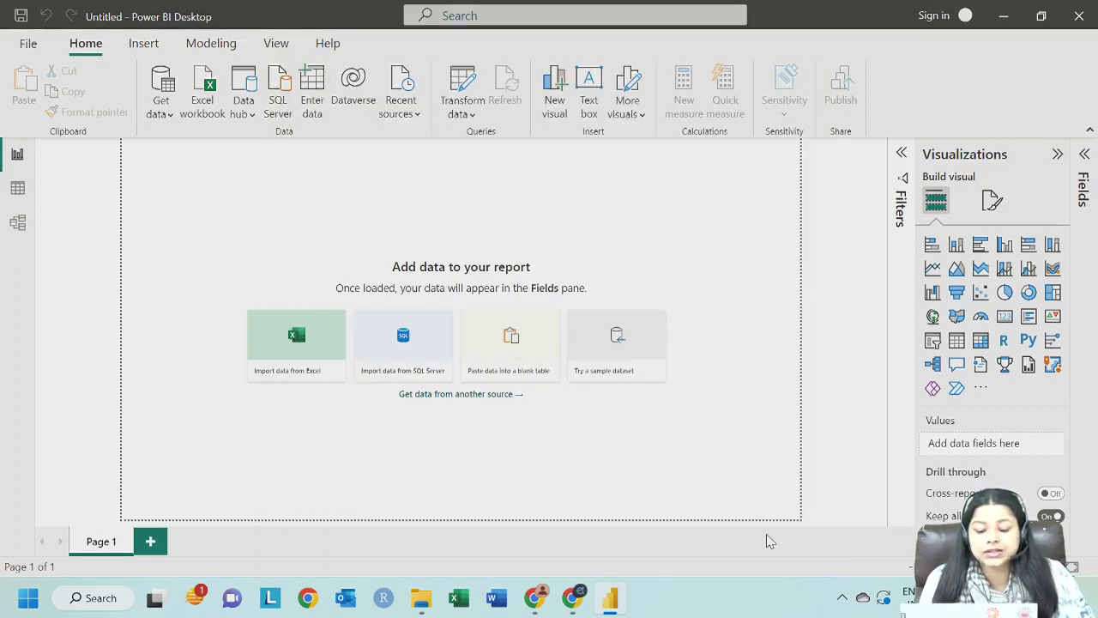
# - Use Try a sample dataset to load the financials table from Financial Sample.xlsx
pyautogui.click(642, 348)
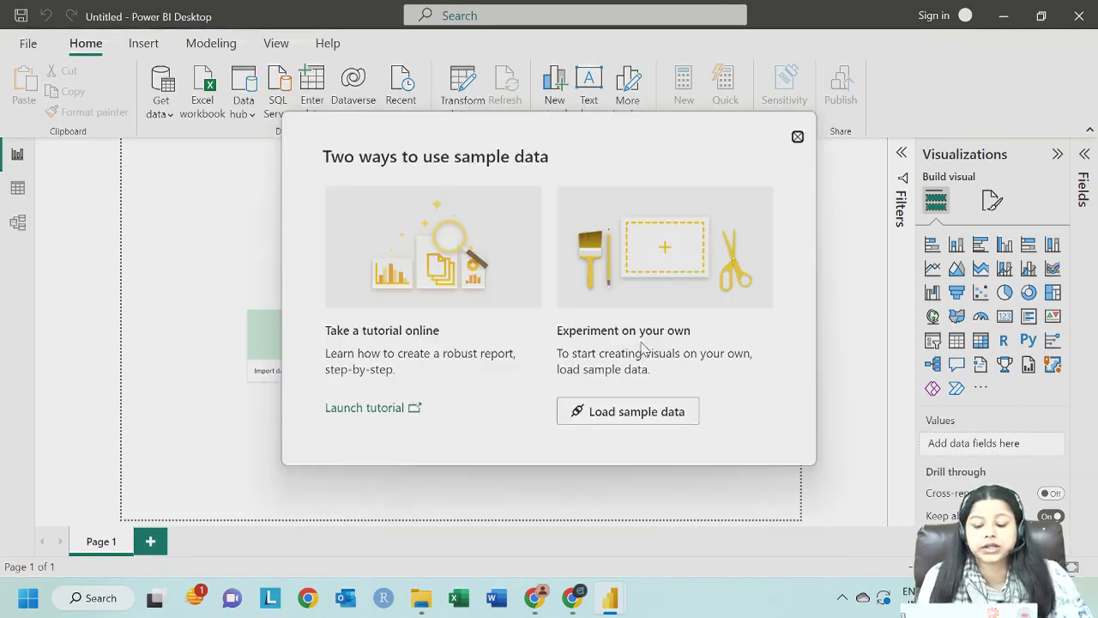
pyautogui.click(655, 413)
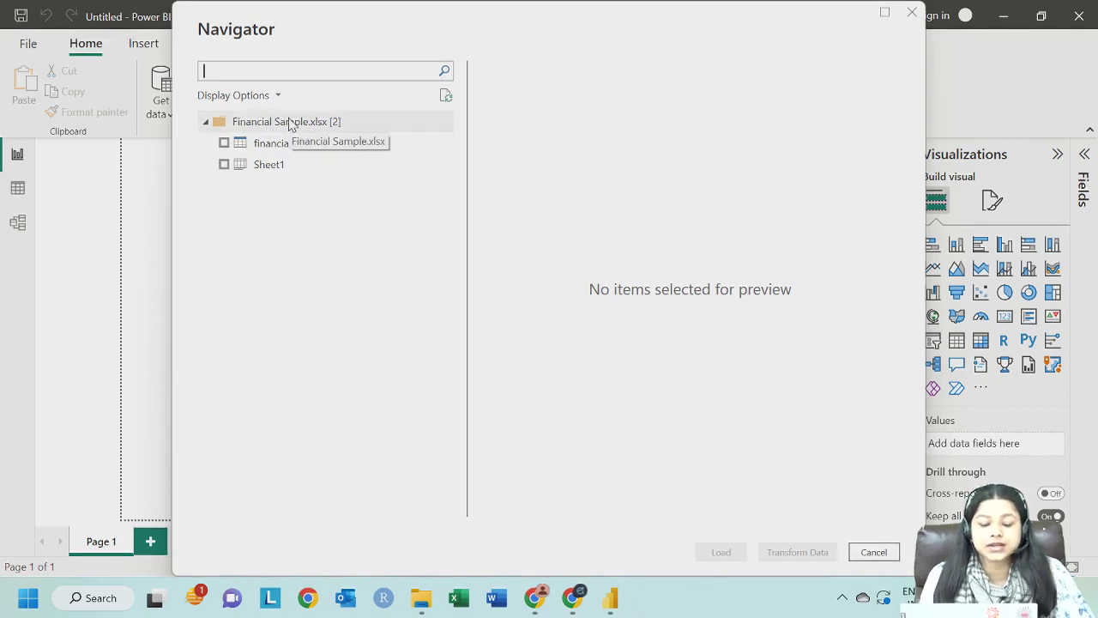
pyautogui.click(224, 143)
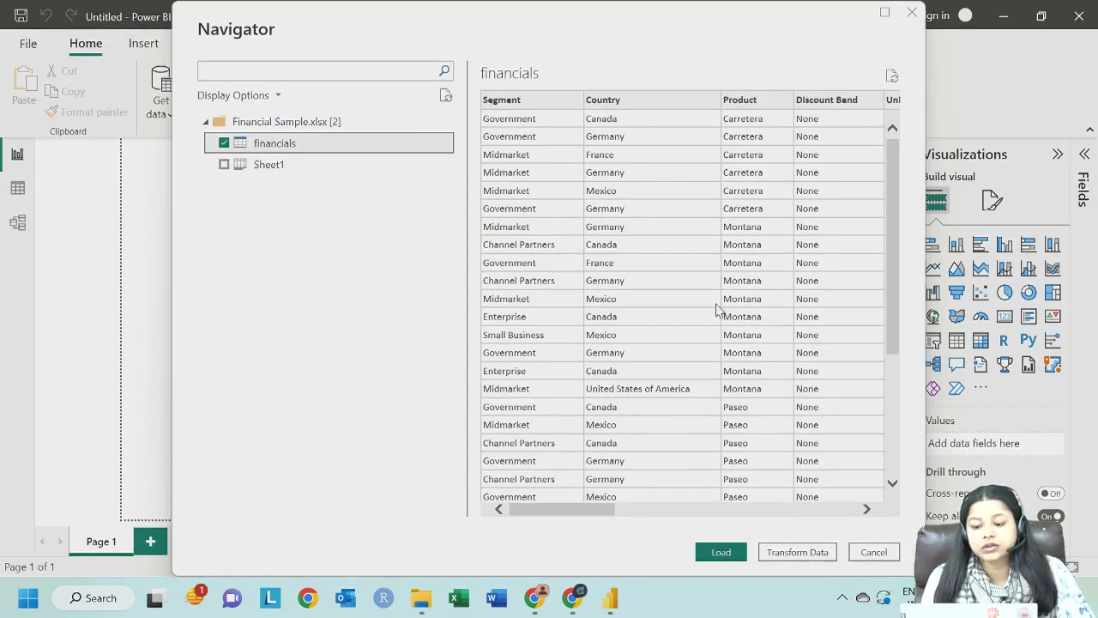
pyautogui.hscroll(3, 717, 311)
pyautogui.hscroll(5, 717, 311)
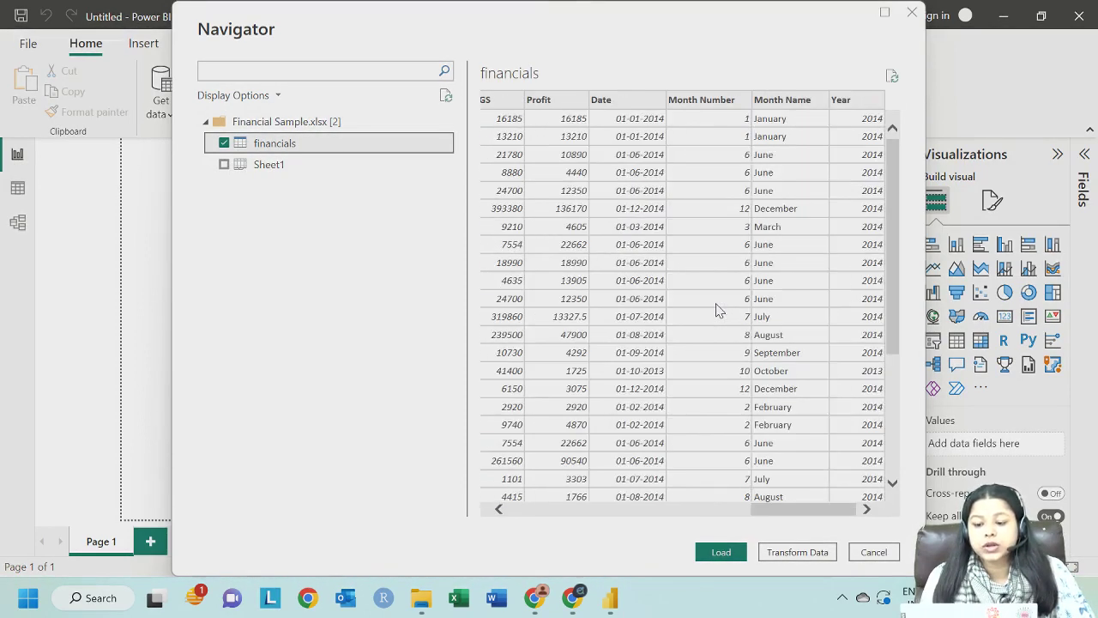
pyautogui.hscroll(-10, 717, 311)
pyautogui.scroll(-5, 717, 310)
pyautogui.scroll(5, 718, 309)
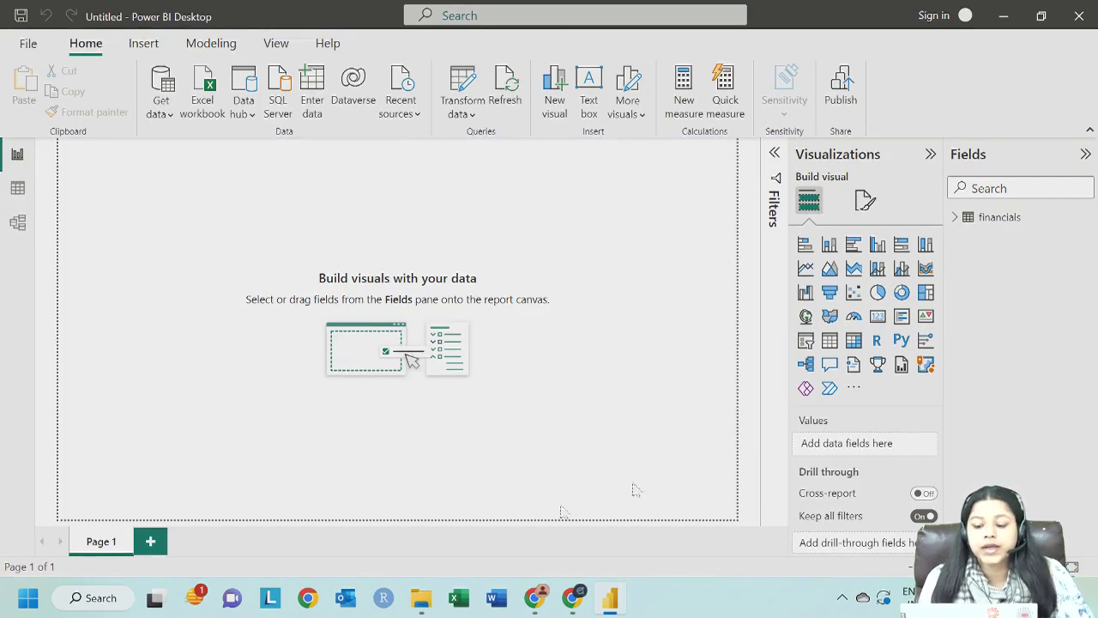
pyautogui.click(6, 189)
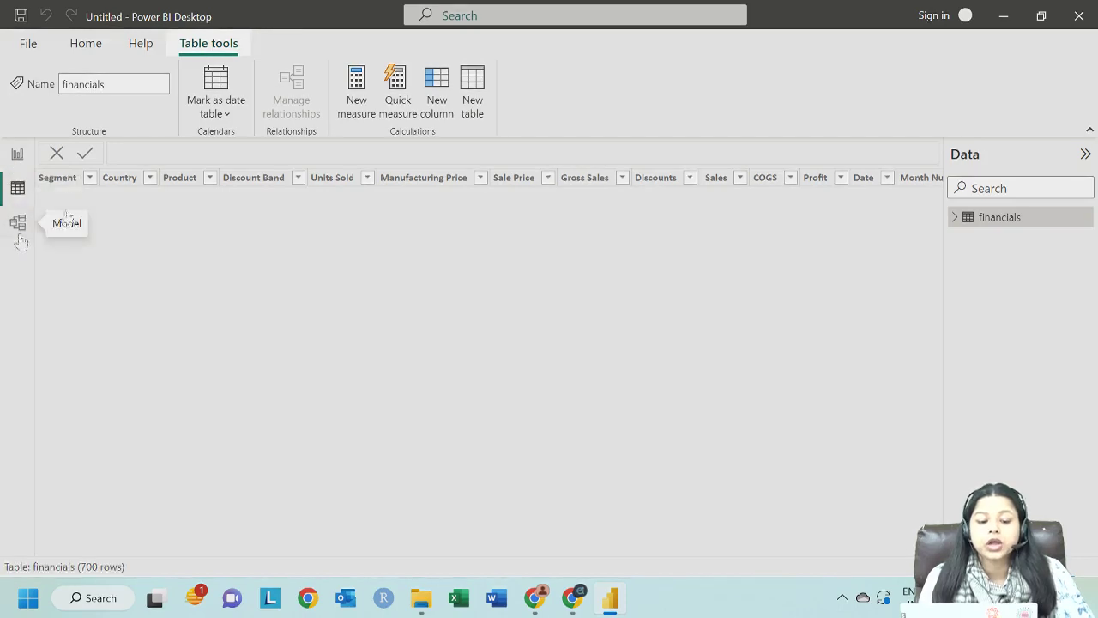
pyautogui.hscroll(5, 524, 350)
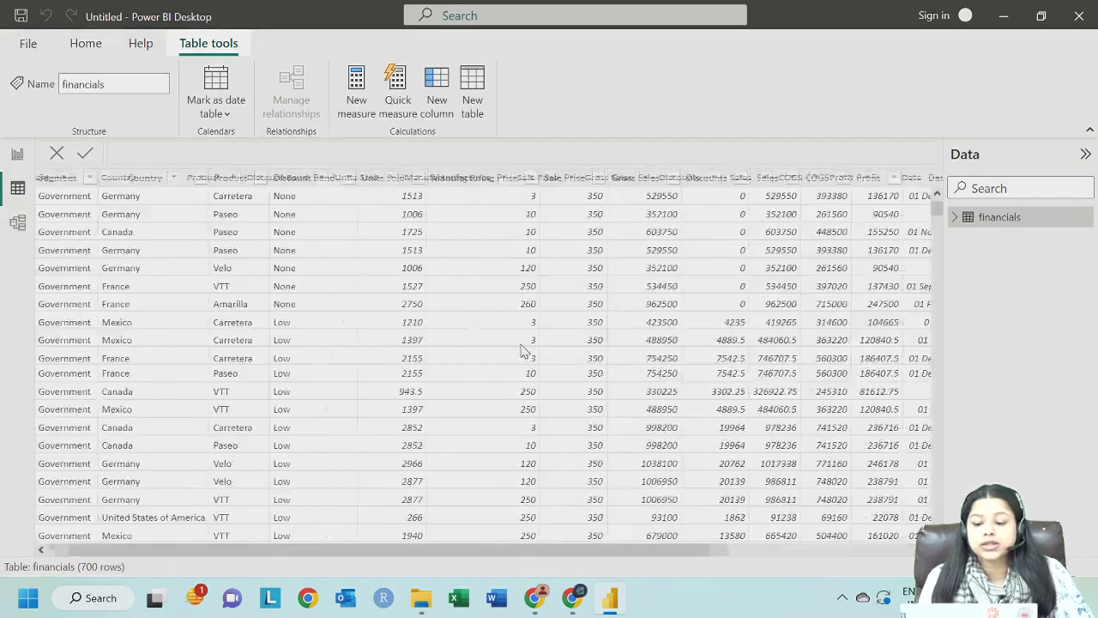
pyautogui.hscroll(-5, 523, 350)
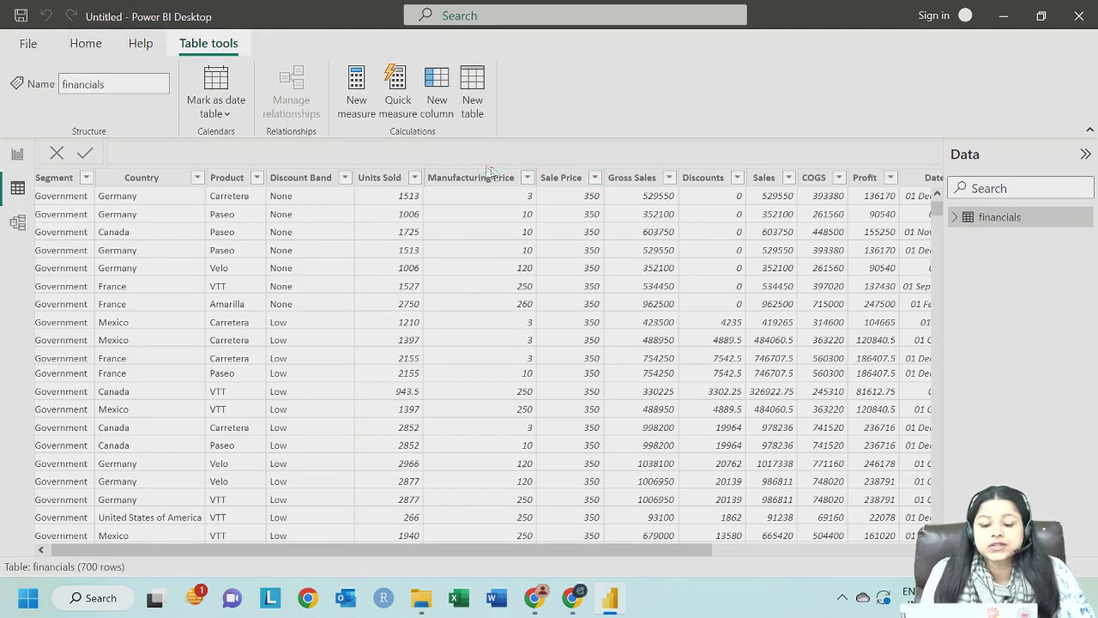
pyautogui.click(256, 179)
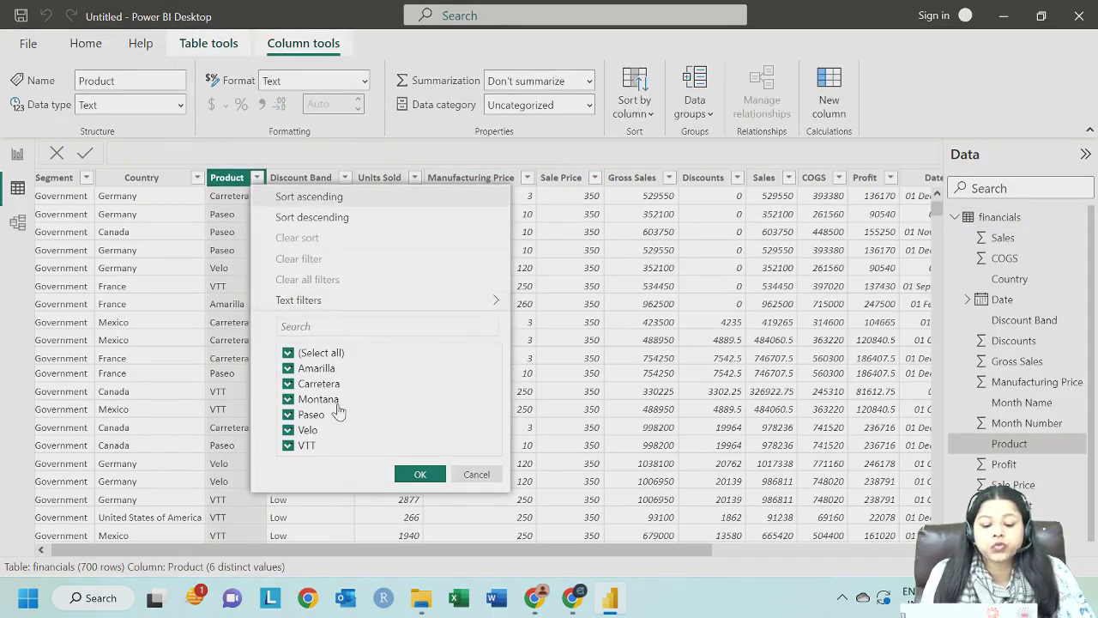
pyautogui.click(459, 473)
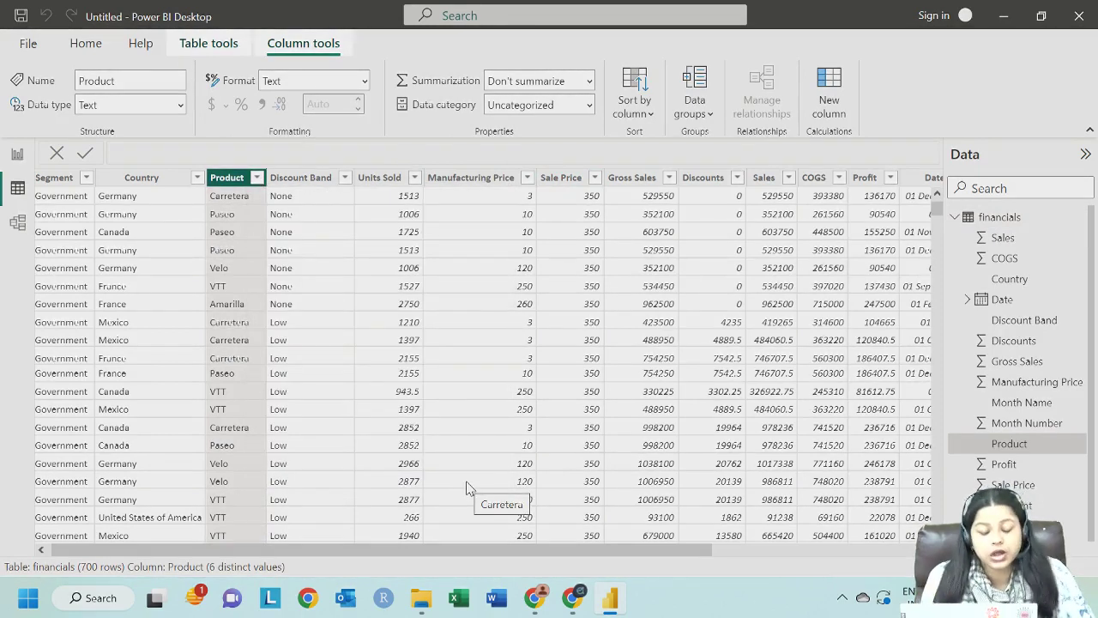
pyautogui.click(18, 154)
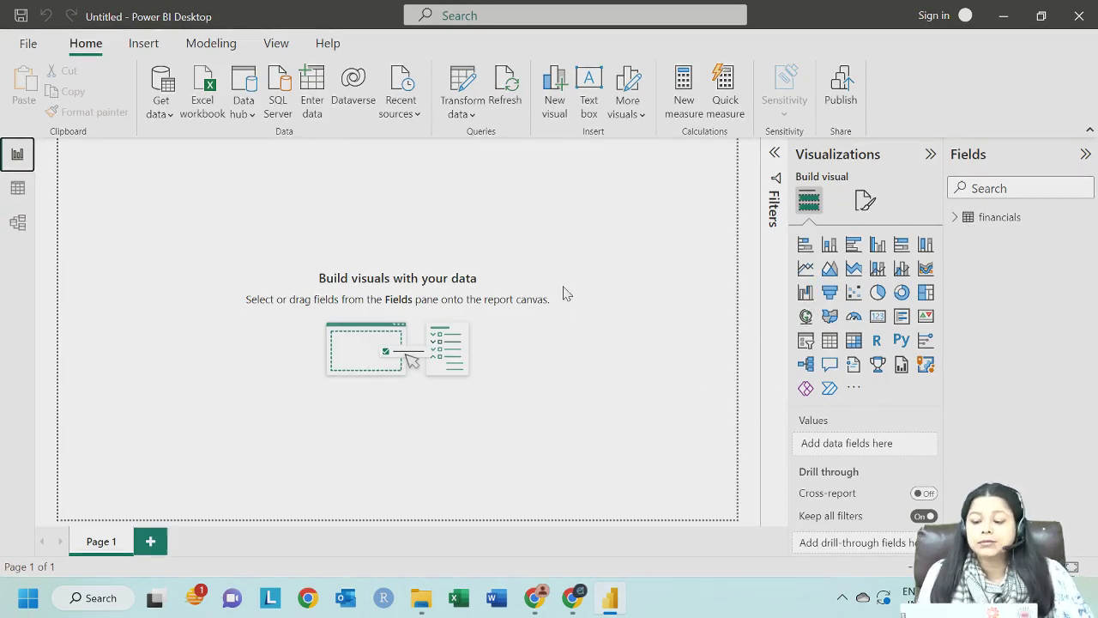
pyautogui.click(19, 223)
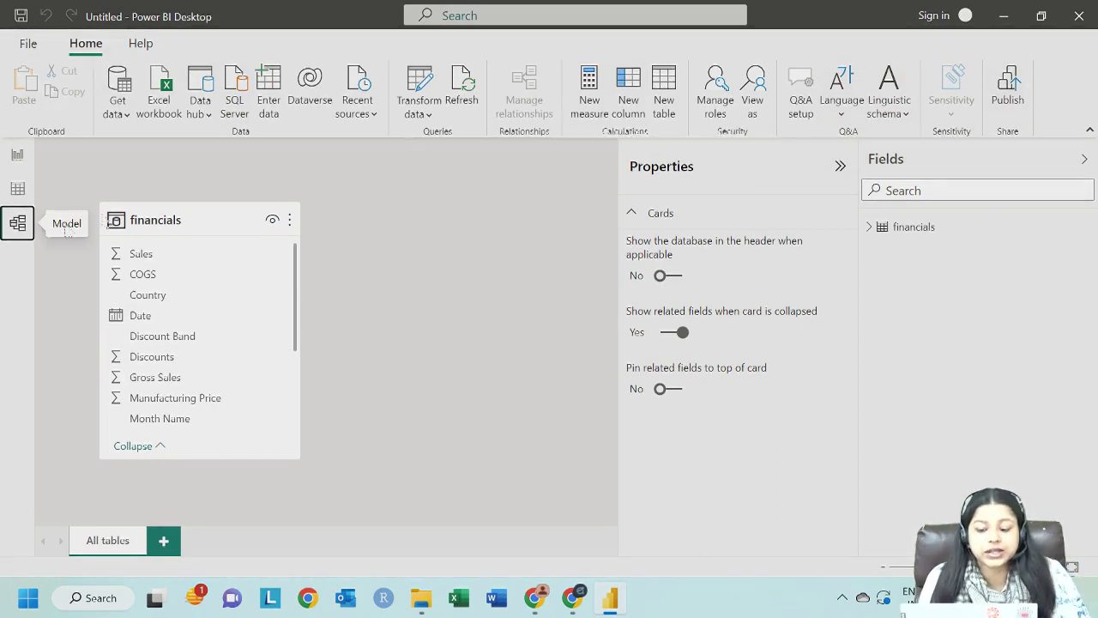
pyautogui.click(18, 156)
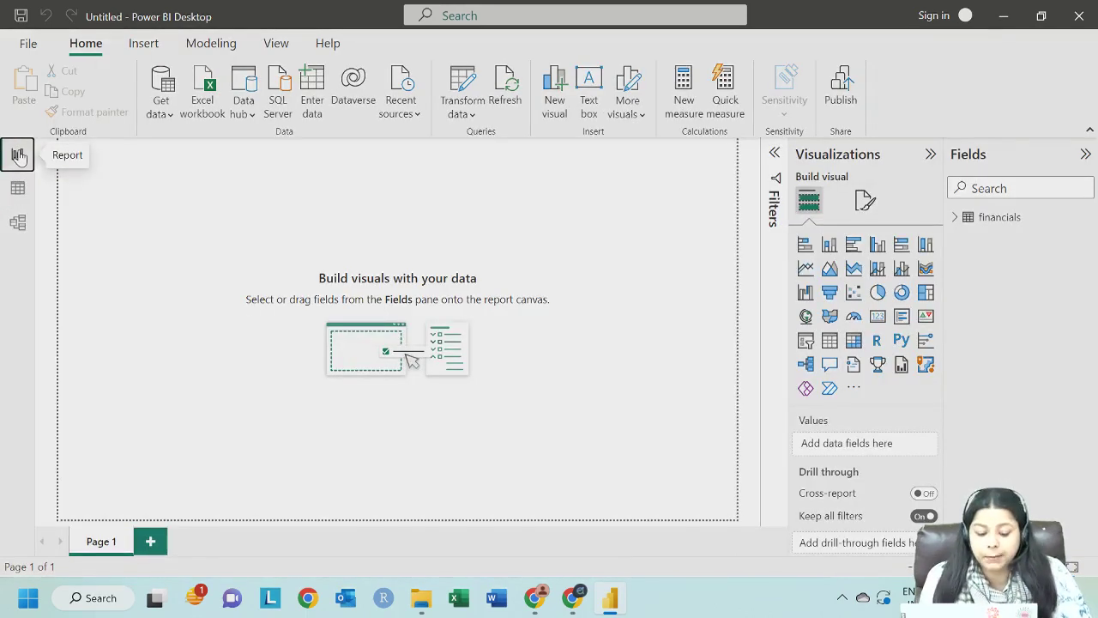